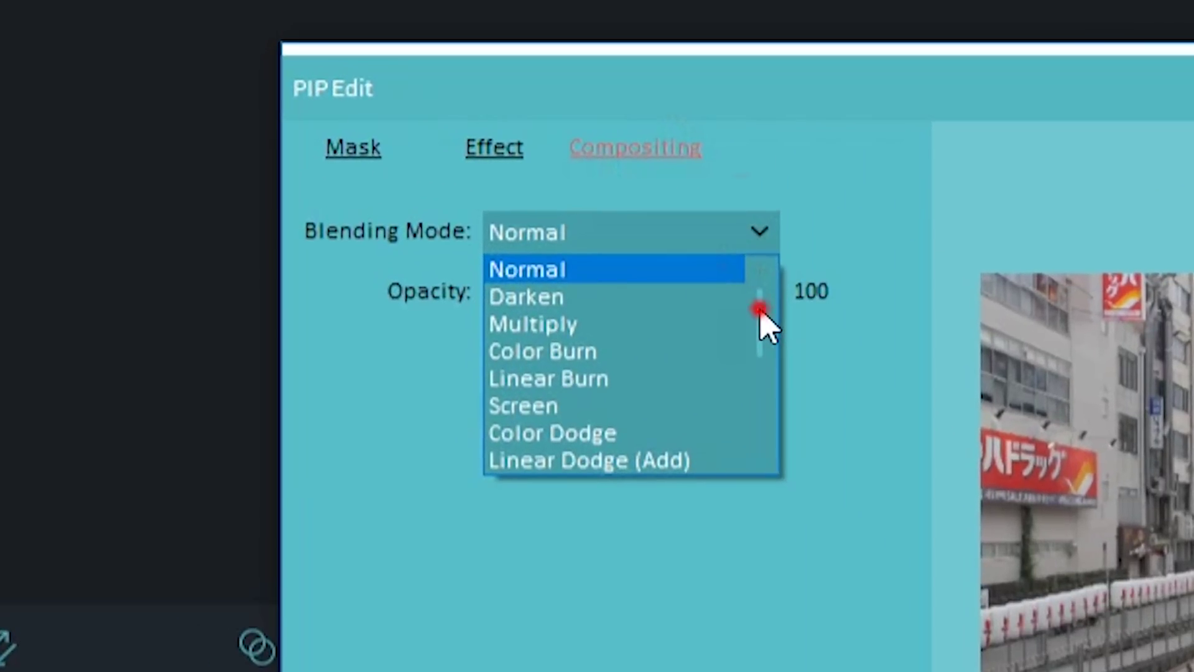
pyautogui.moveTo(663, 246); pyautogui.dragTo(664, 322)
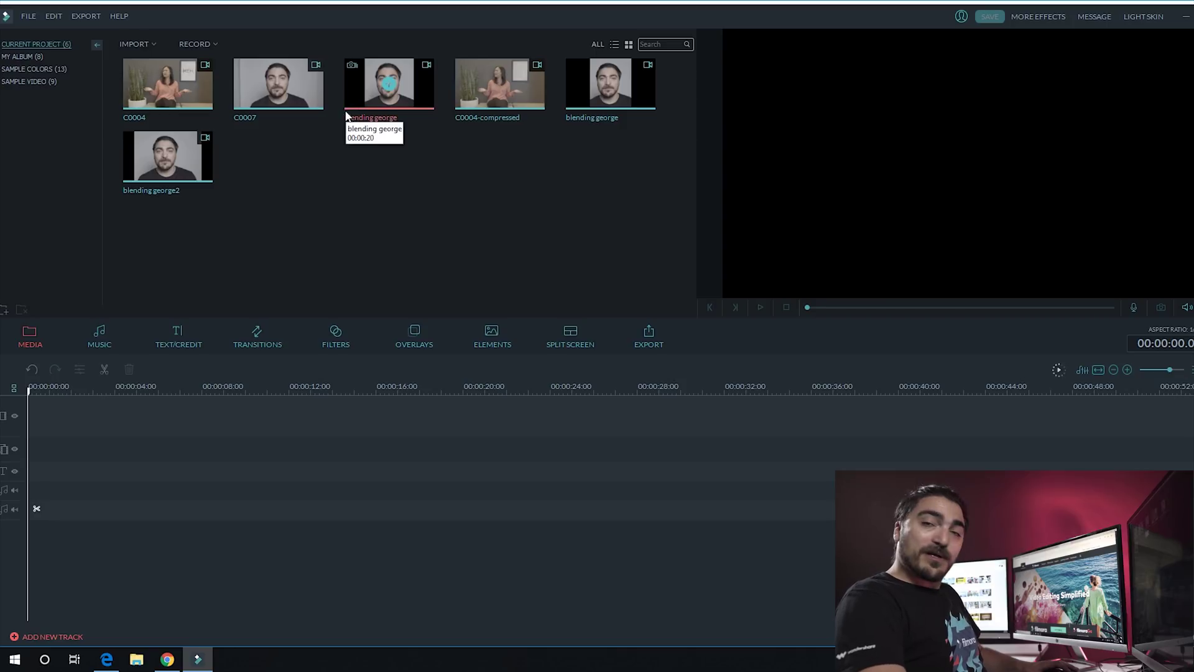
pyautogui.moveTo(500, 85)
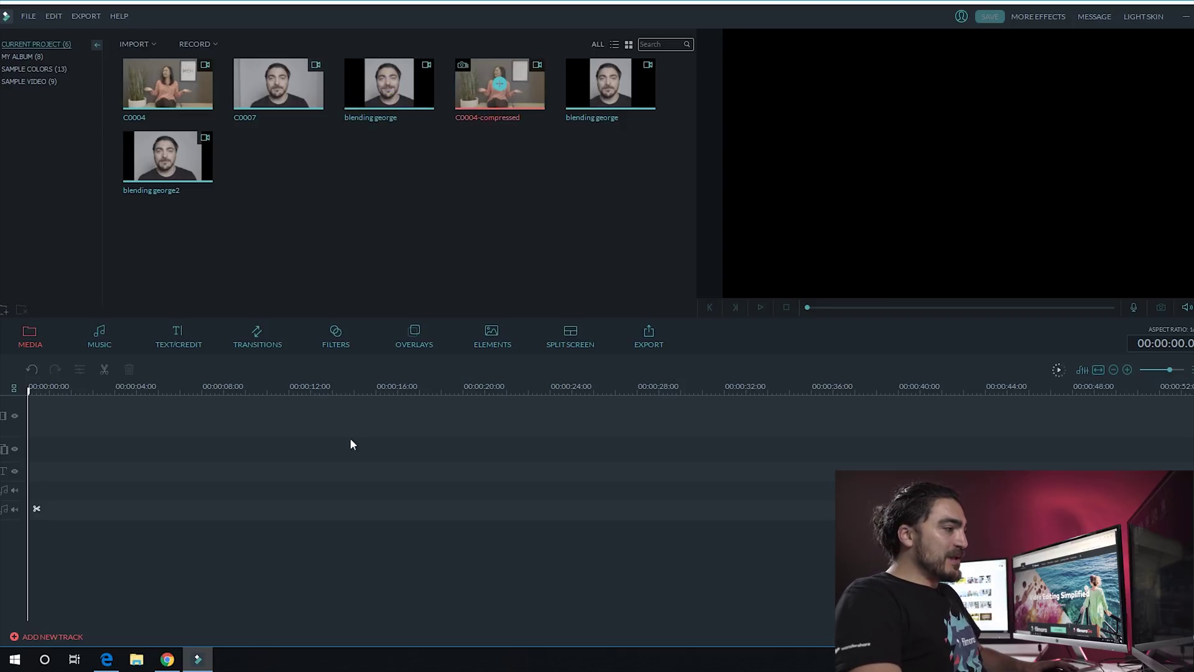
# Place C0004-compressed on the main video track and C0007 on the track below it
pyautogui.moveTo(349, 437); pyautogui.dragTo(200, 423)
pyautogui.rightClick(201, 424)
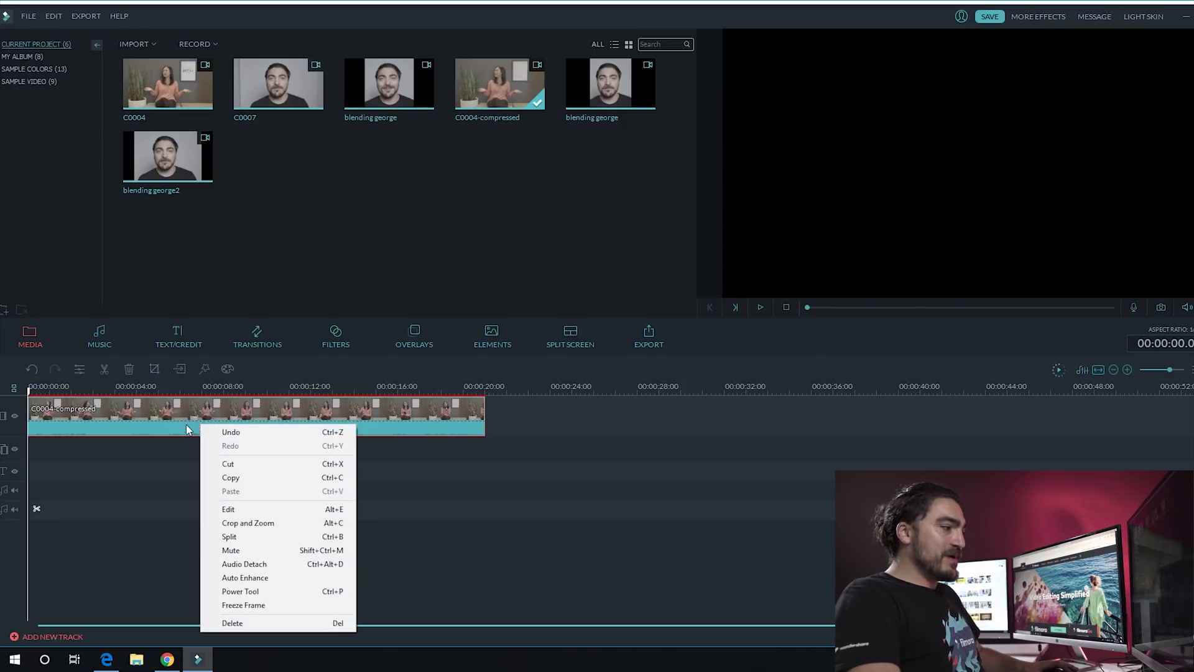
pyautogui.click(148, 422)
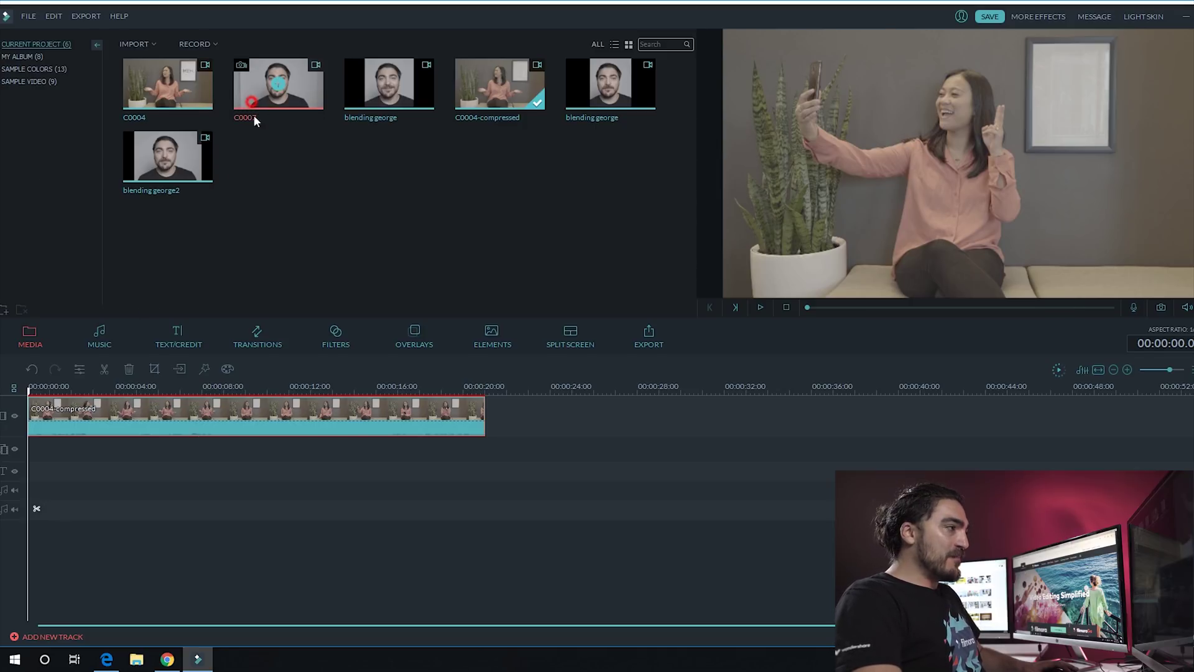
pyautogui.moveTo(253, 103); pyautogui.dragTo(65, 465)
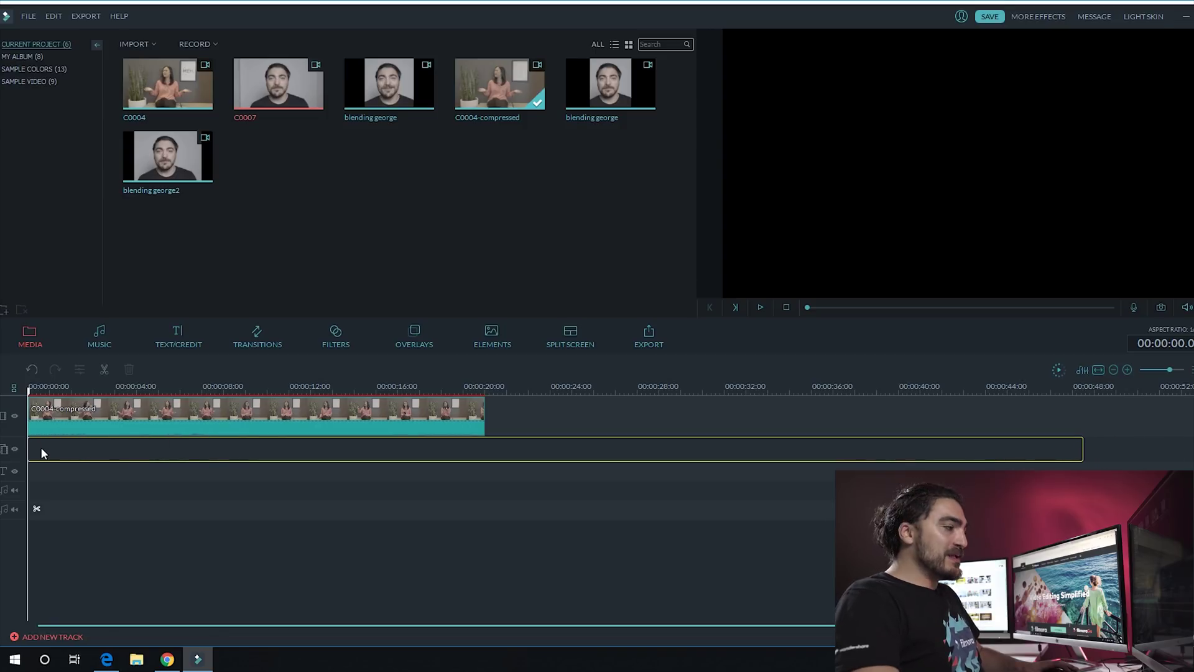
pyautogui.moveTo(79, 473); pyautogui.dragTo(79, 467)
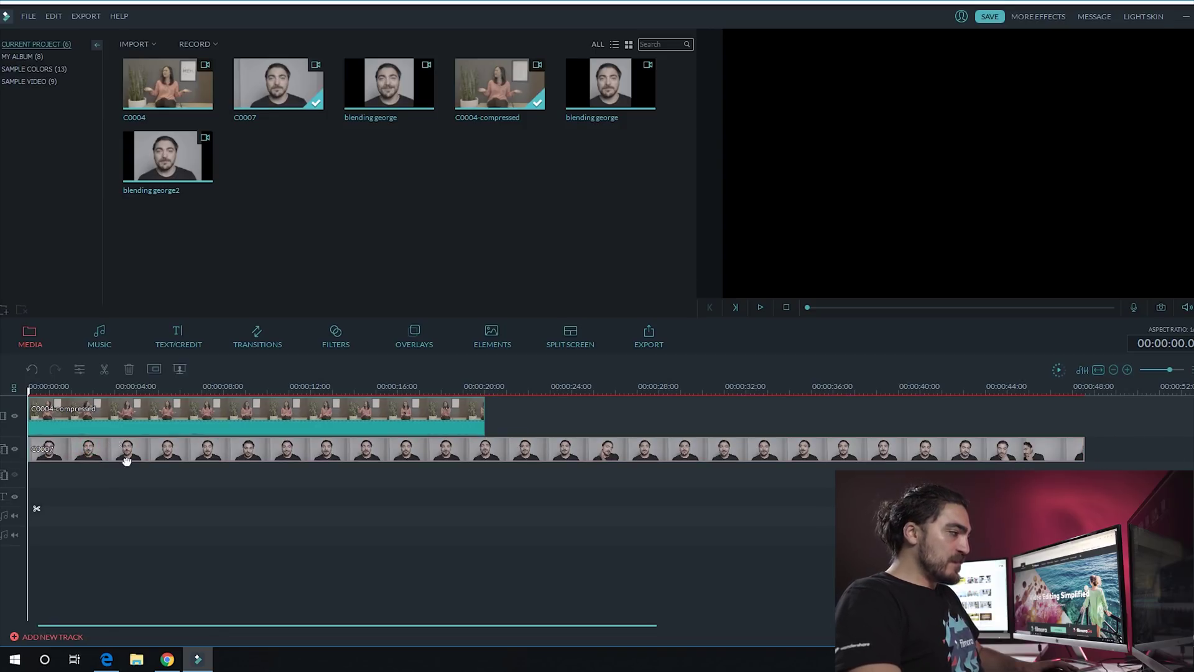
# Shrink the C0007 overlay and fit it over the wall picture frame at top right
pyautogui.doubleClick(126, 458)
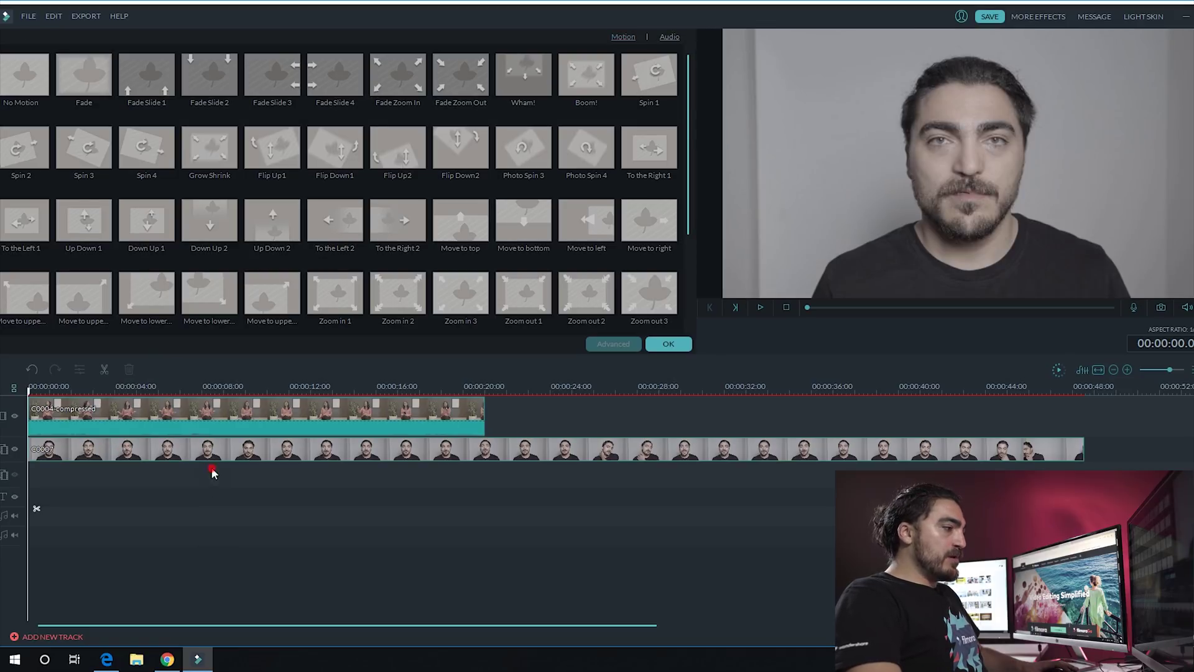
pyautogui.click(214, 450)
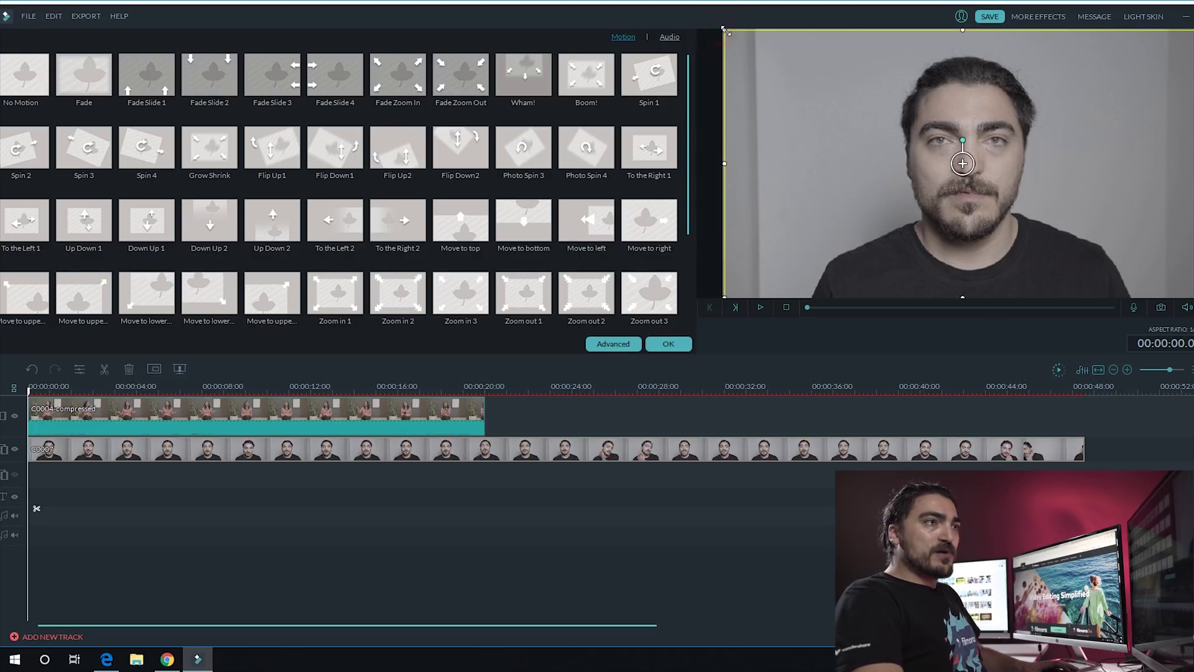
pyautogui.moveTo(724, 28); pyautogui.dragTo(806, 88)
pyautogui.moveTo(872, 163); pyautogui.dragTo(857, 159)
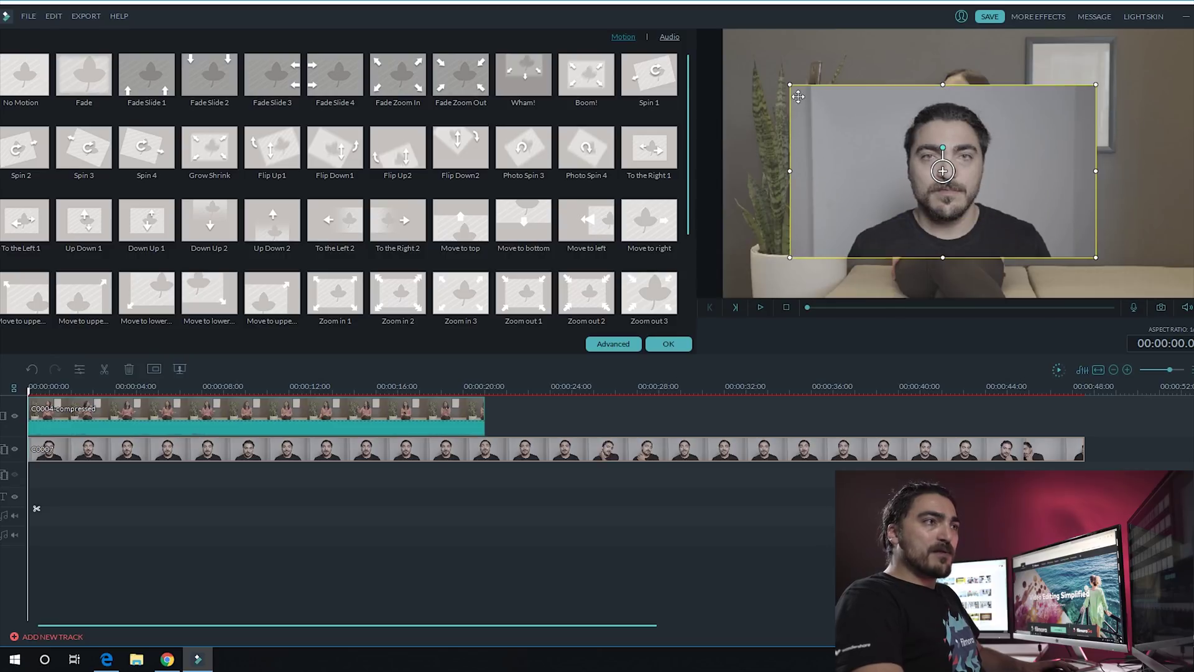
pyautogui.moveTo(789, 89); pyautogui.dragTo(944, 145)
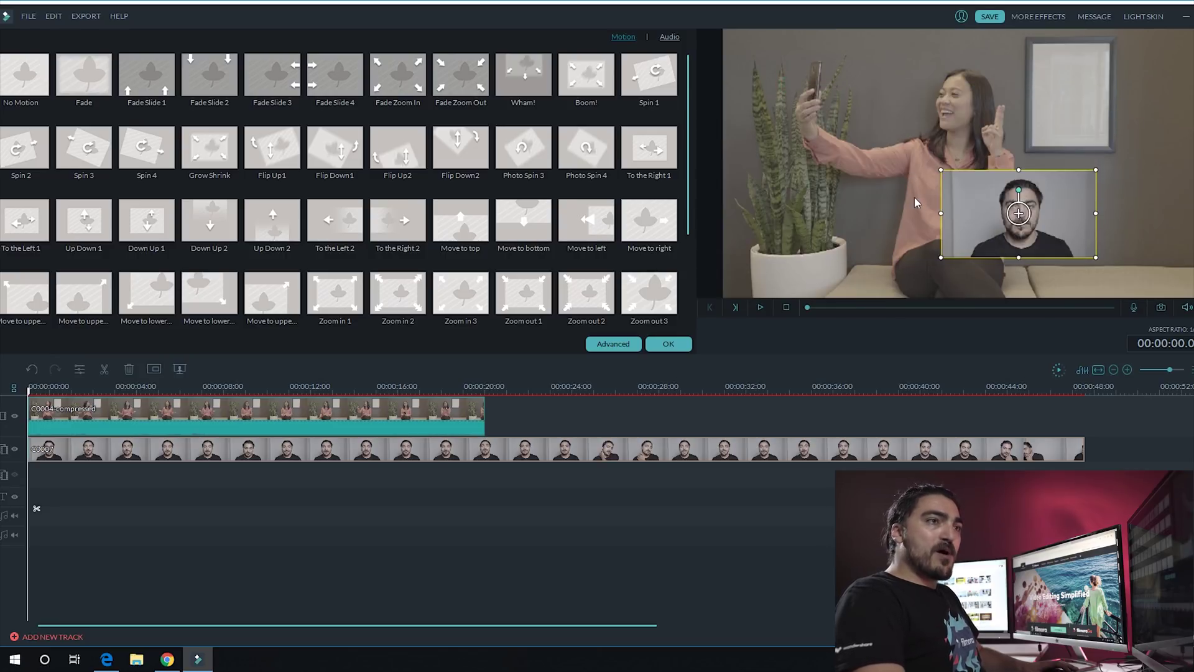
pyautogui.moveTo(966, 201); pyautogui.dragTo(1007, 107)
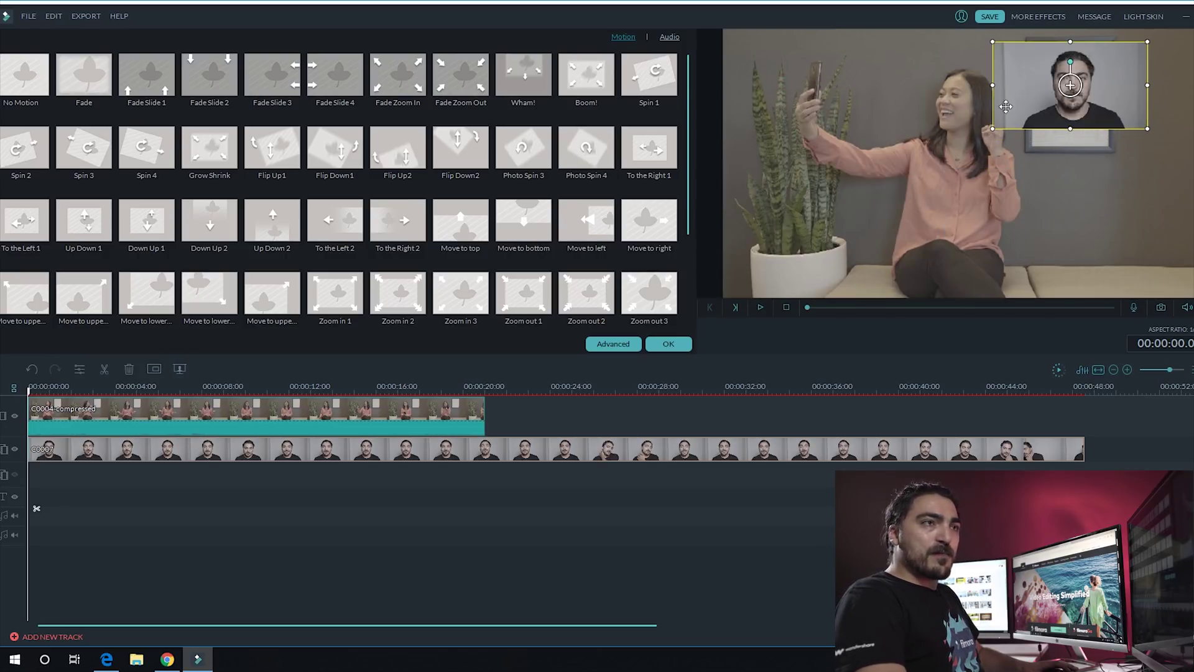
pyautogui.moveTo(993, 130); pyautogui.dragTo(962, 147)
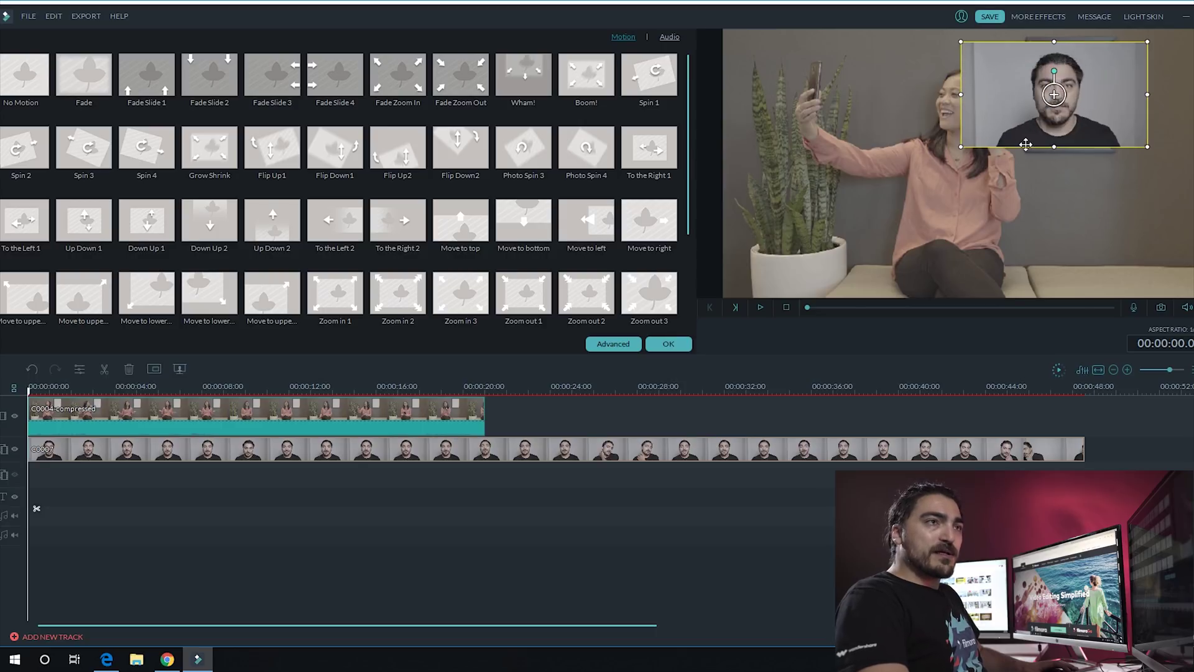
pyautogui.moveTo(1047, 135); pyautogui.dragTo(1056, 136)
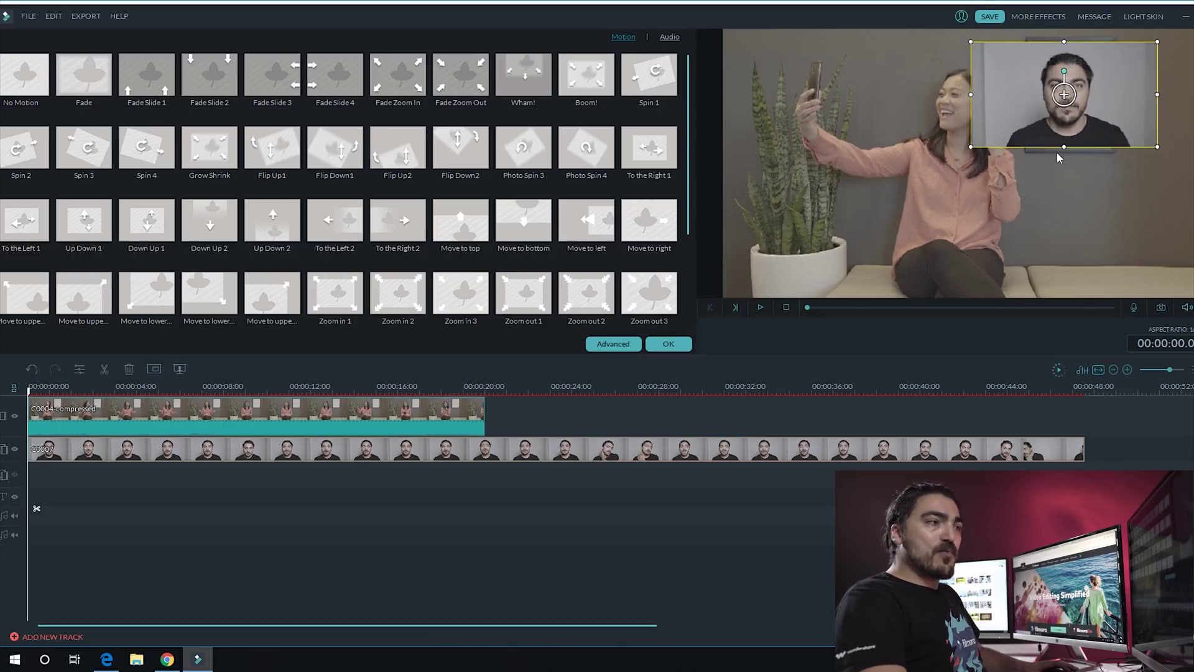
pyautogui.rightClick(172, 448)
# Preview Color Burn and Color Dodge on the overlay, then close without keeping a blend
pyautogui.click(216, 548)
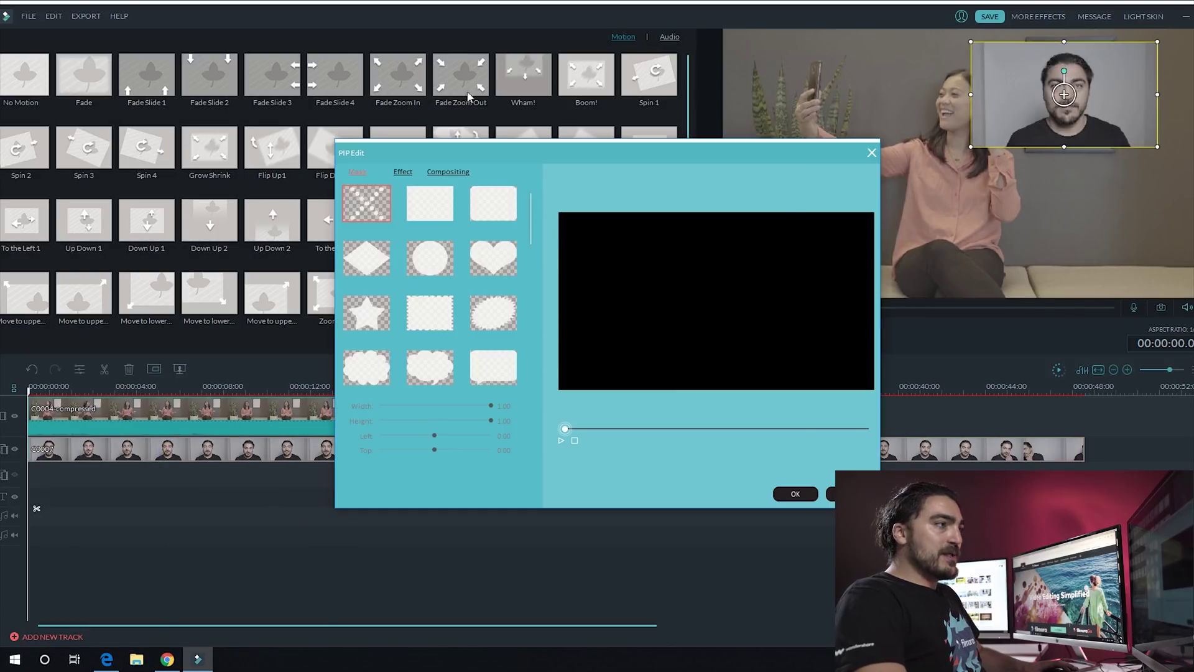
pyautogui.click(460, 170)
pyautogui.click(446, 198)
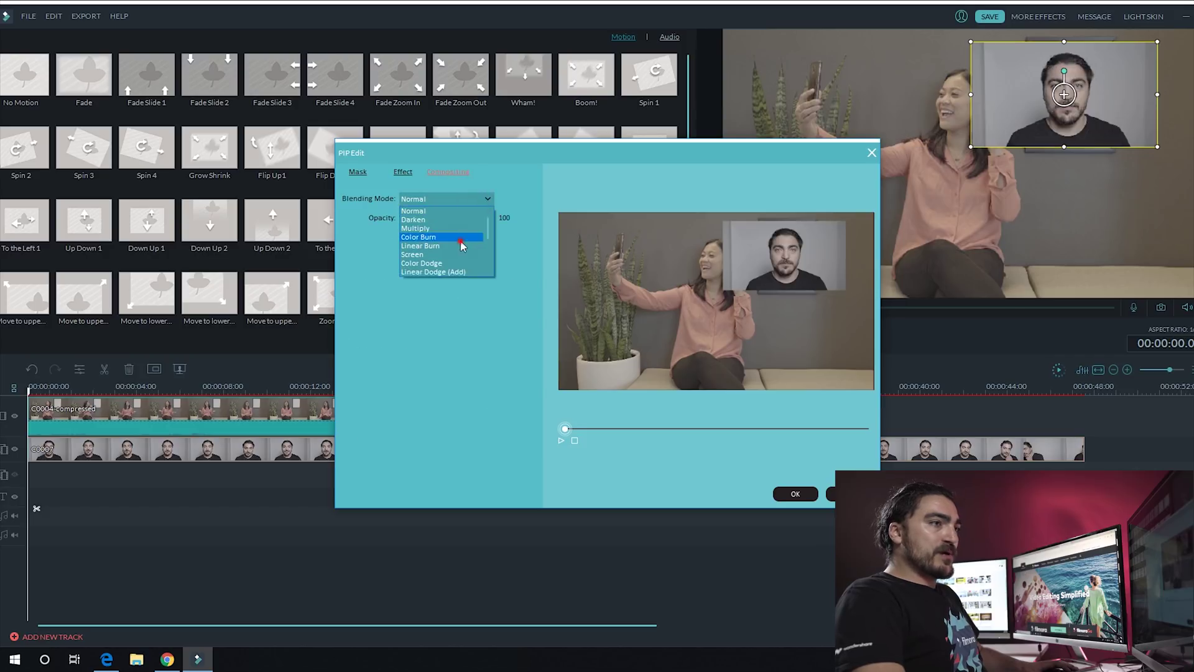
pyautogui.click(448, 241)
pyautogui.click(461, 200)
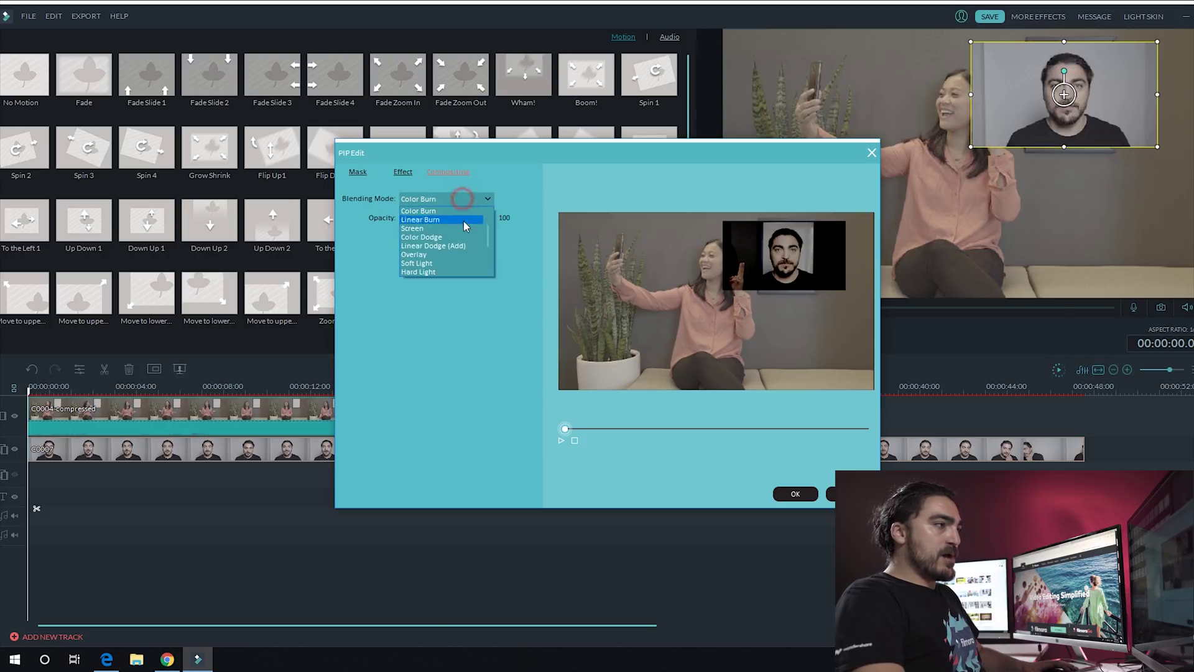
pyautogui.click(464, 240)
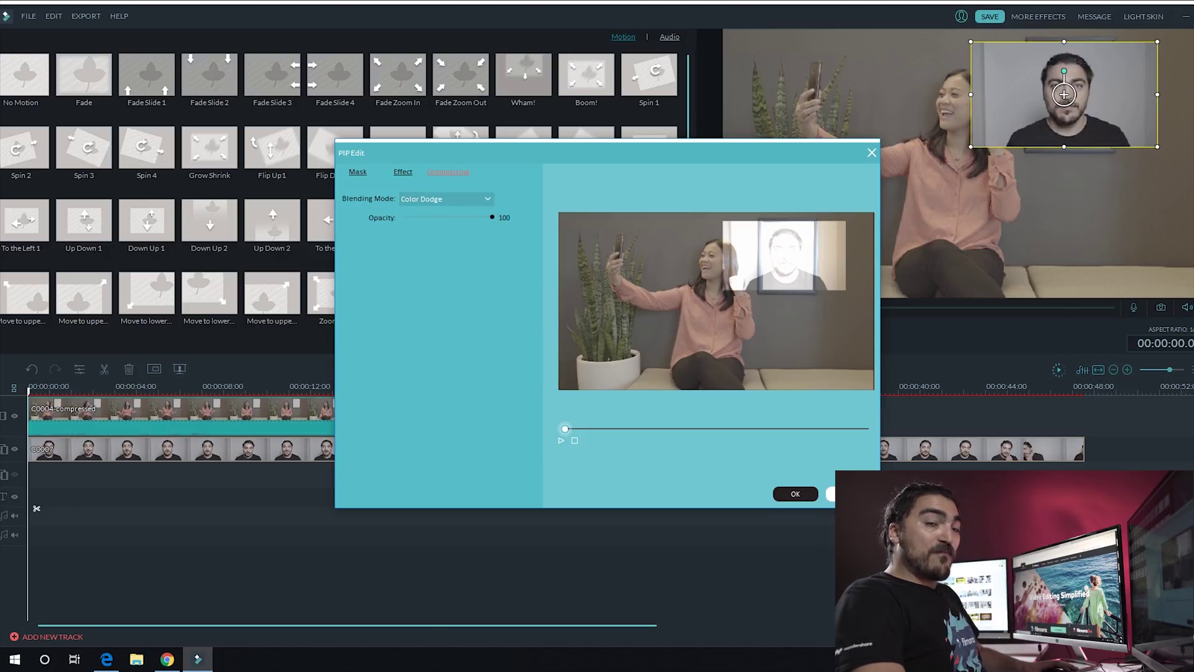
pyautogui.click(795, 493)
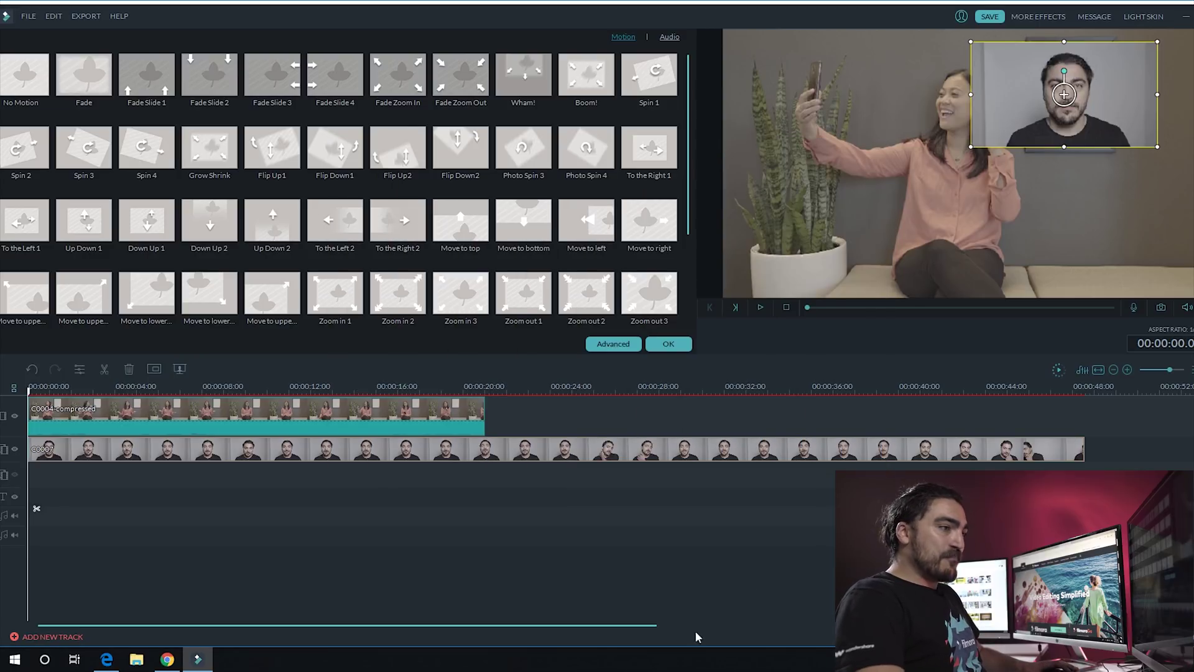
pyautogui.click(691, 598)
pyautogui.click(672, 344)
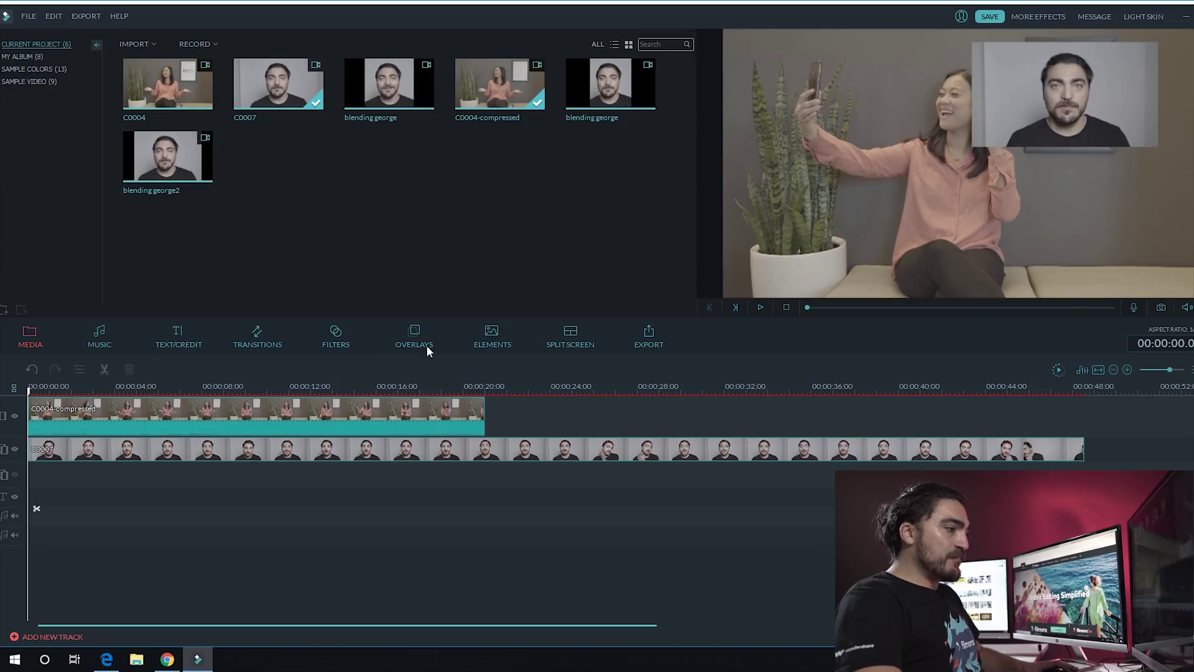
# Clear both clips from the timeline and place C0007 alone on the main track
pyautogui.moveTo(509, 509); pyautogui.dragTo(385, 420)
pyautogui.press('Delete')
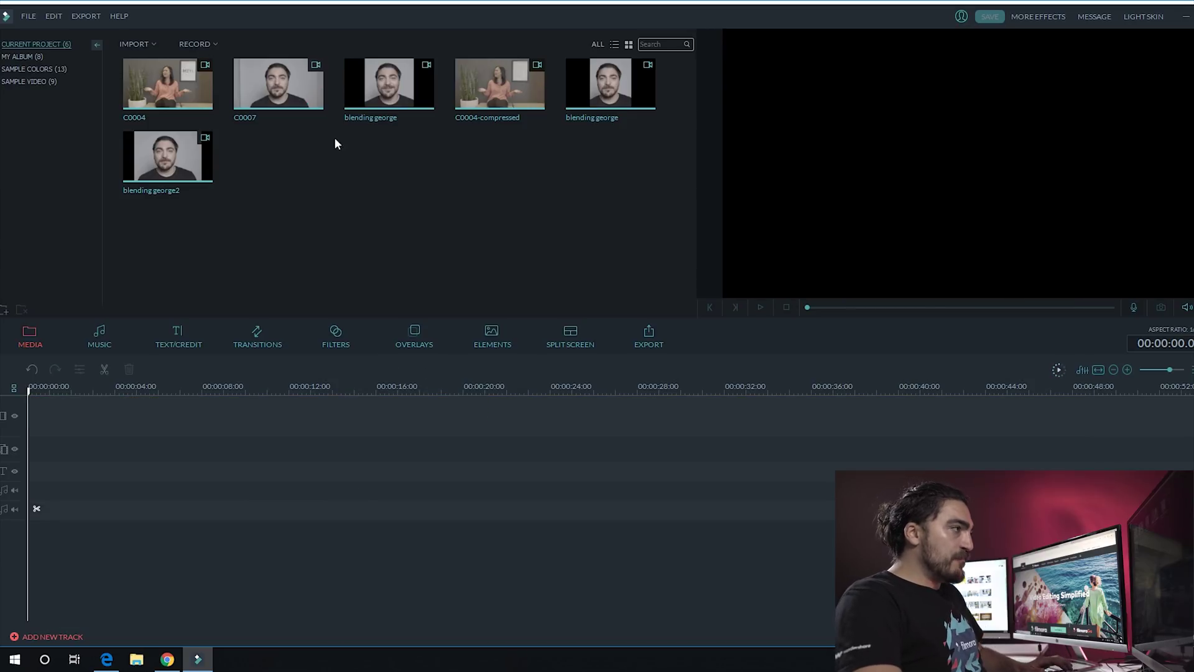
pyautogui.doubleClick(278, 86)
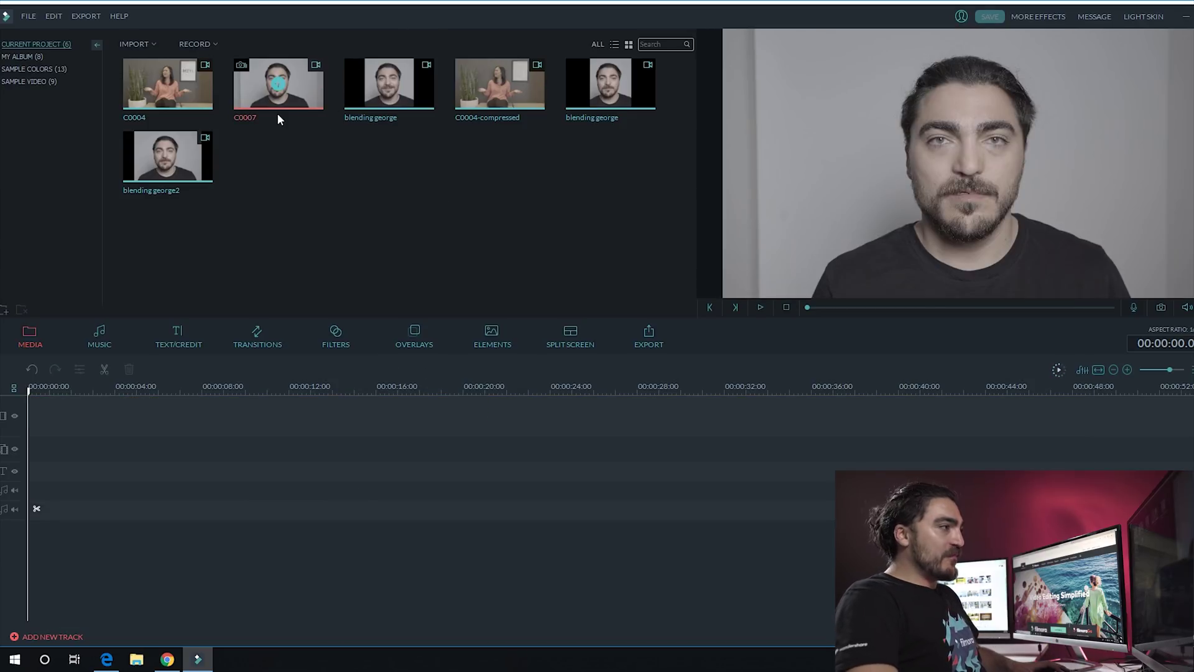
pyautogui.moveTo(207, 410); pyautogui.dragTo(145, 430)
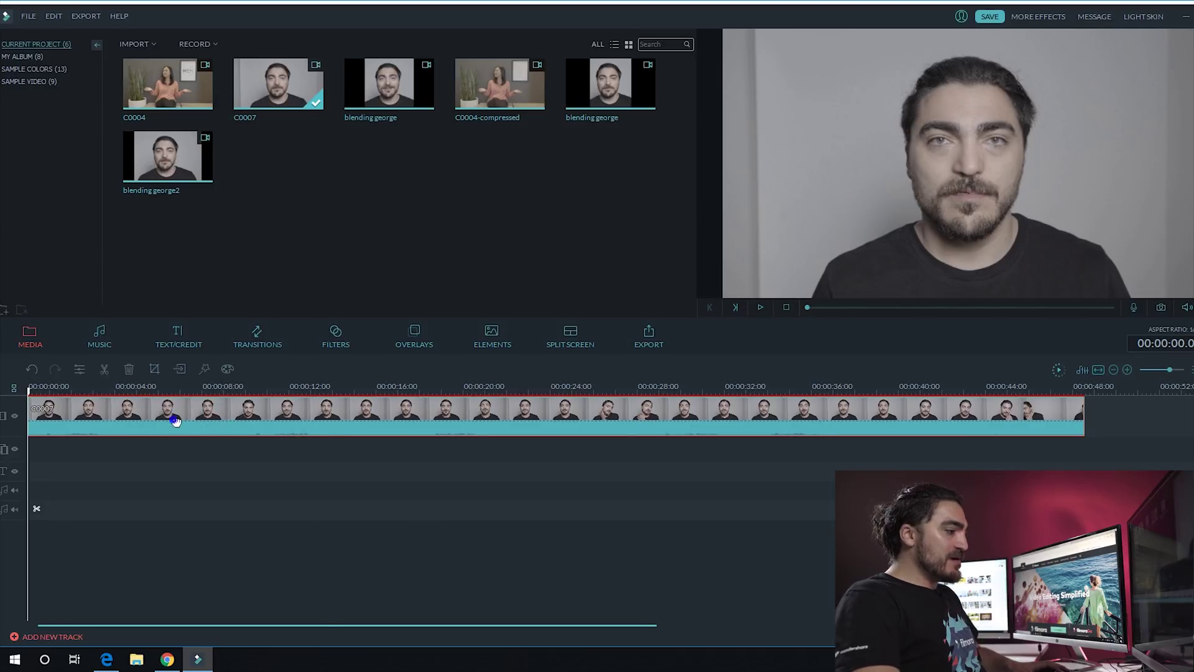
# Crop the C0007 clip freely from both sides to about 2499 × 2160 around his face
pyautogui.rightClick(176, 422)
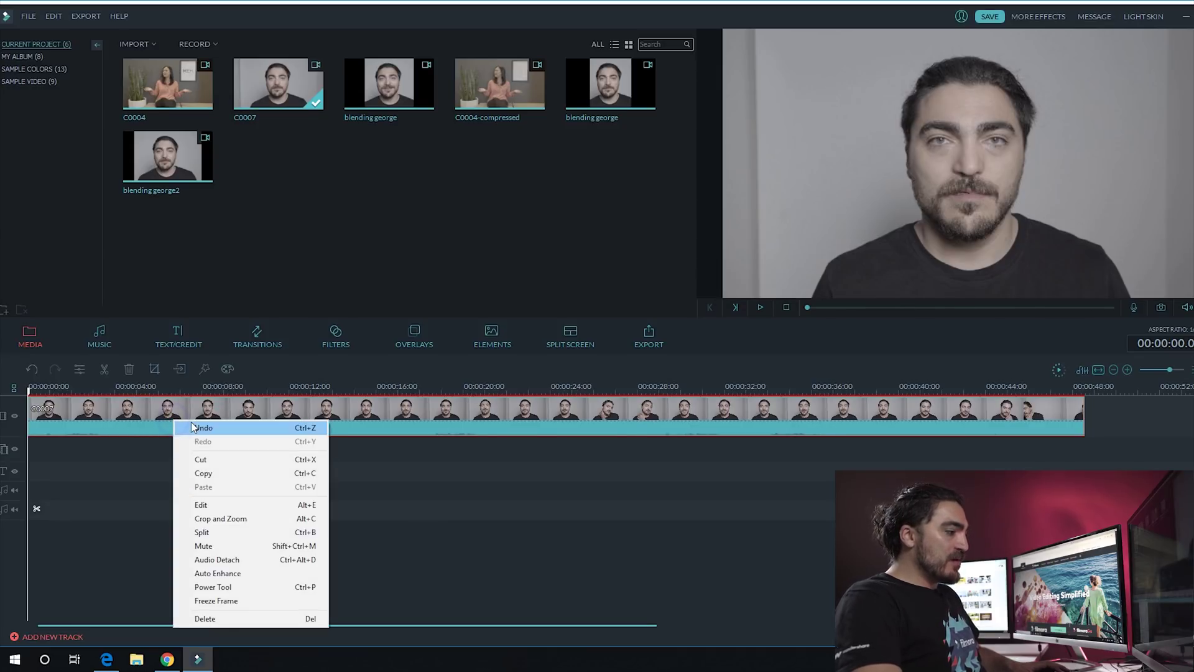
pyautogui.click(249, 519)
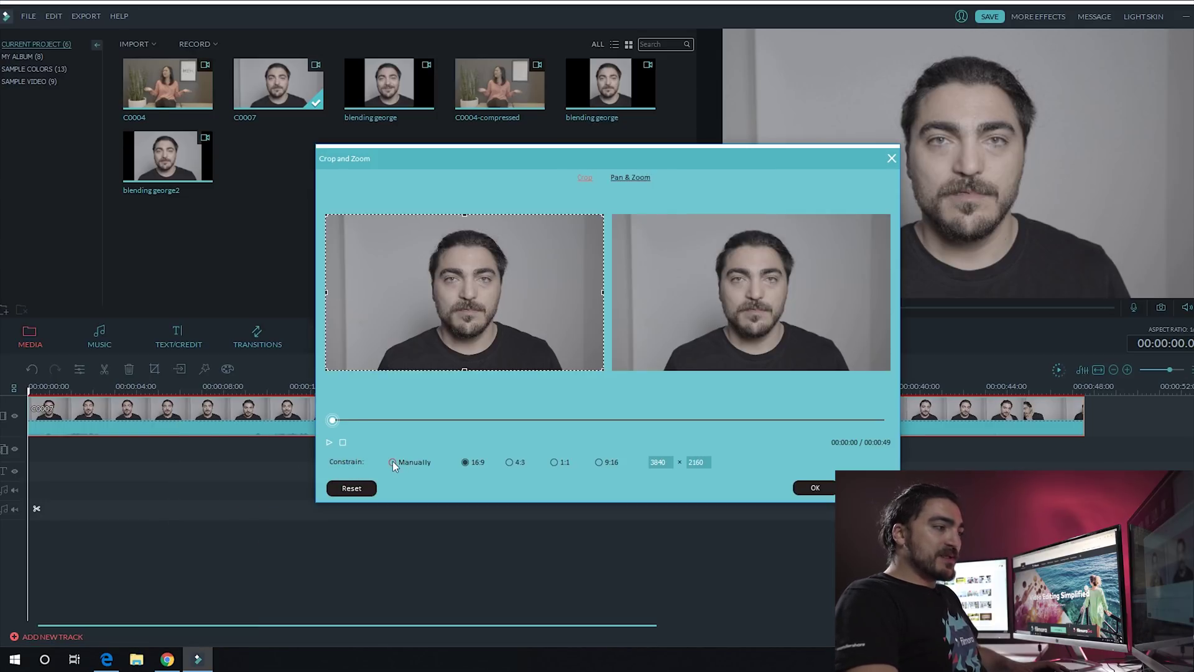
pyautogui.click(393, 462)
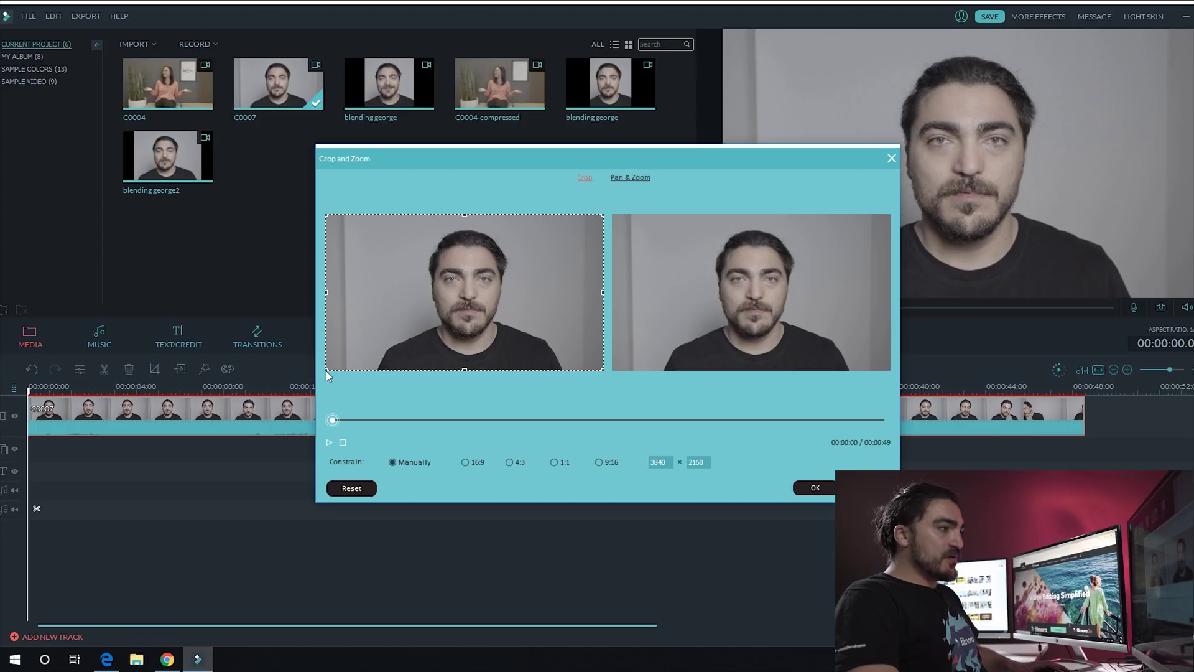
pyautogui.moveTo(328, 371); pyautogui.dragTo(346, 371)
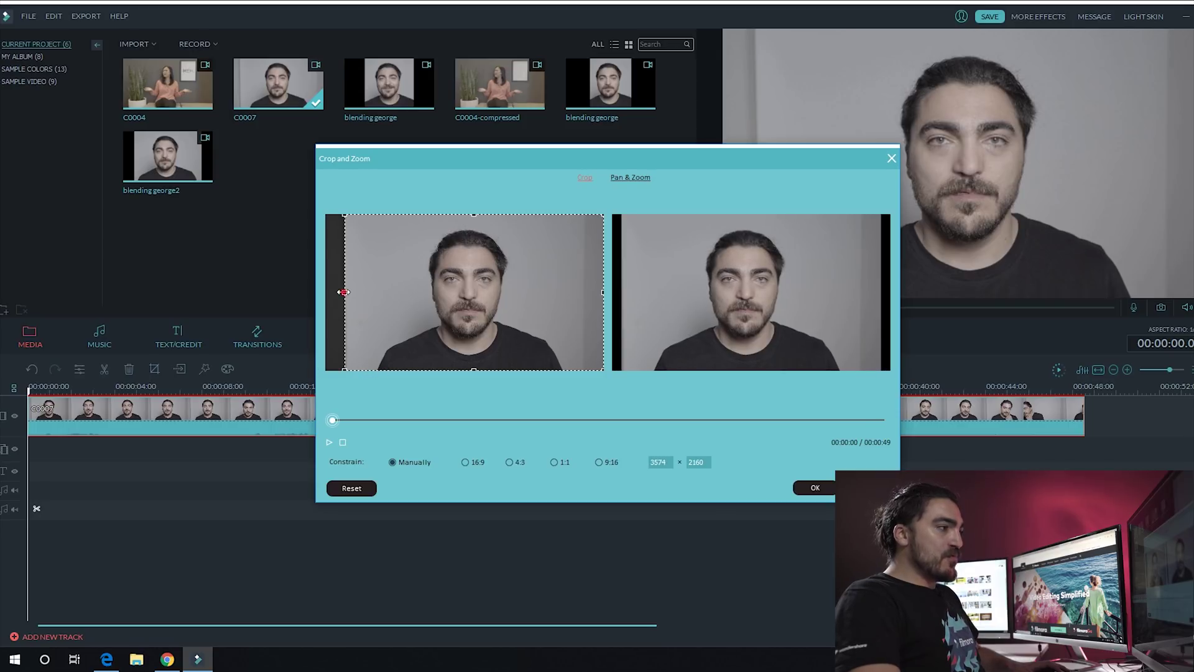
pyautogui.moveTo(342, 293); pyautogui.dragTo(377, 299)
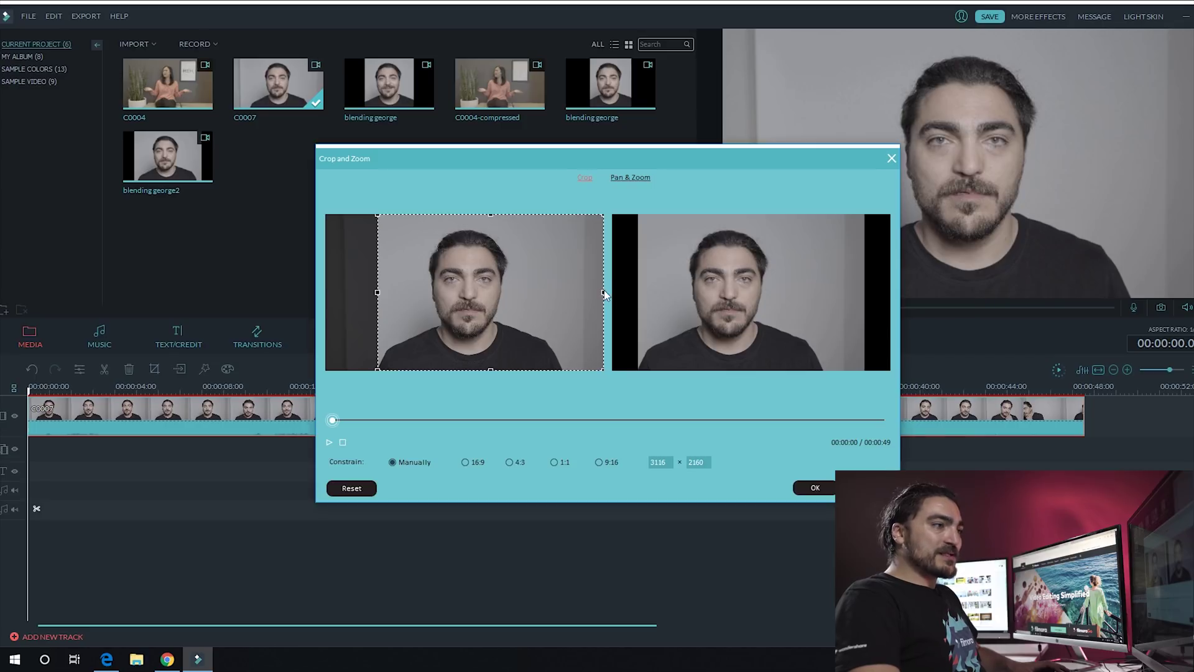
pyautogui.moveTo(603, 292); pyautogui.dragTo(561, 293)
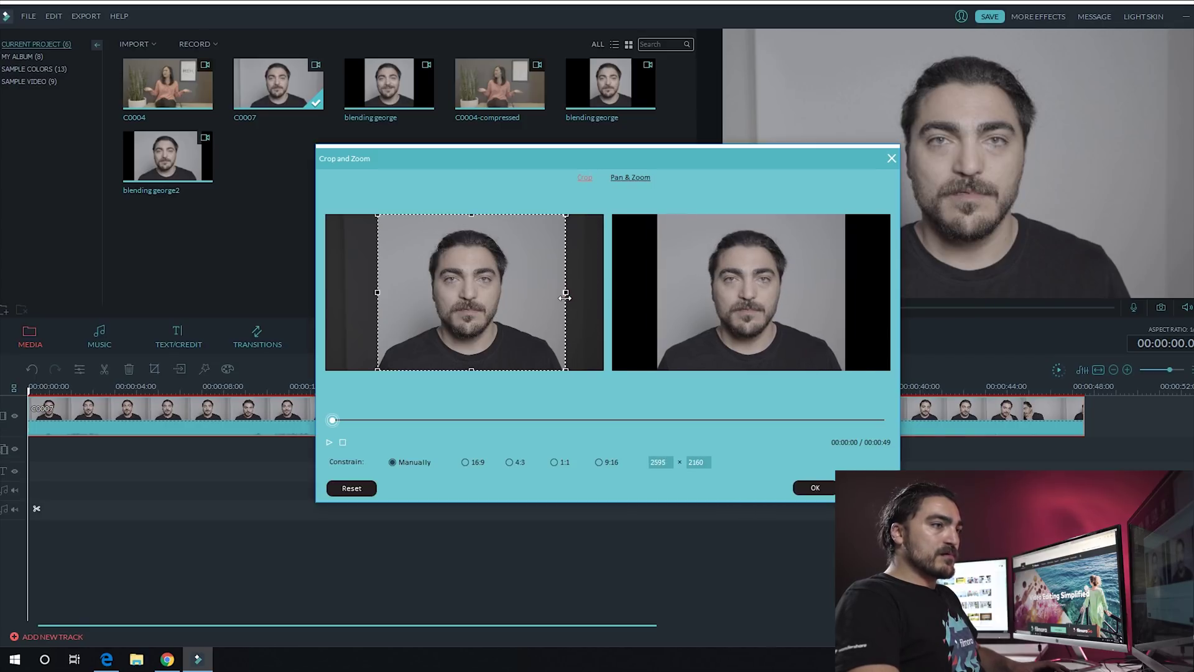
pyautogui.moveTo(377, 292); pyautogui.dragTo(380, 291)
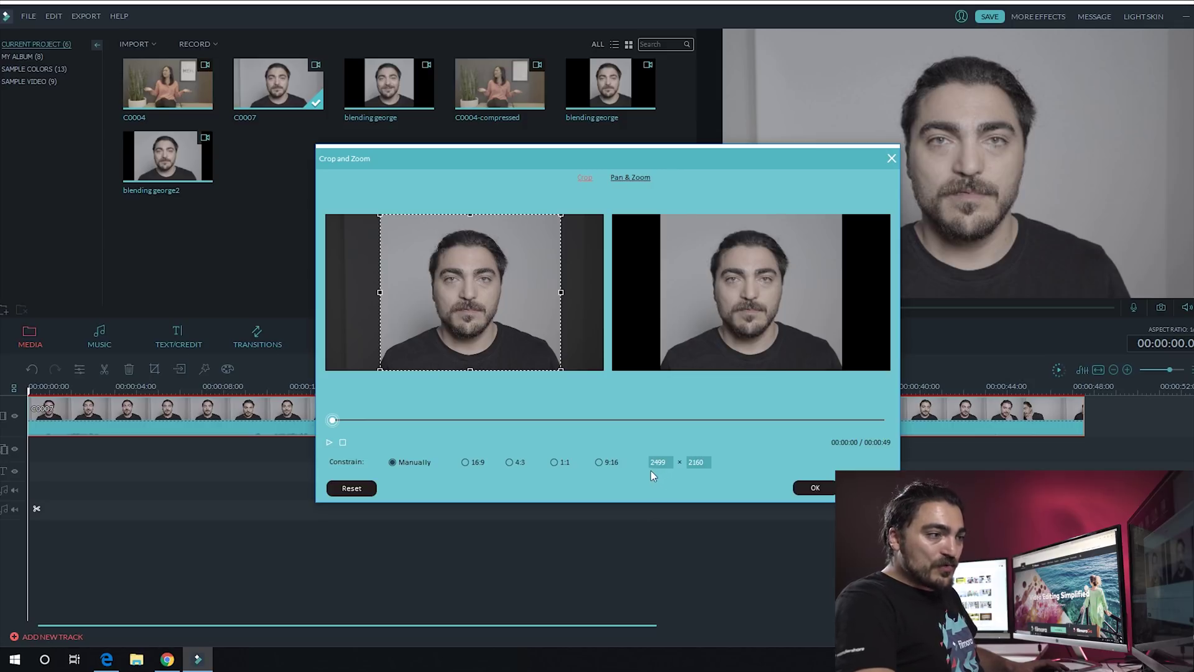
# Apply the crop and look at a custom output resolution in the Create Video export settings
pyautogui.click(813, 488)
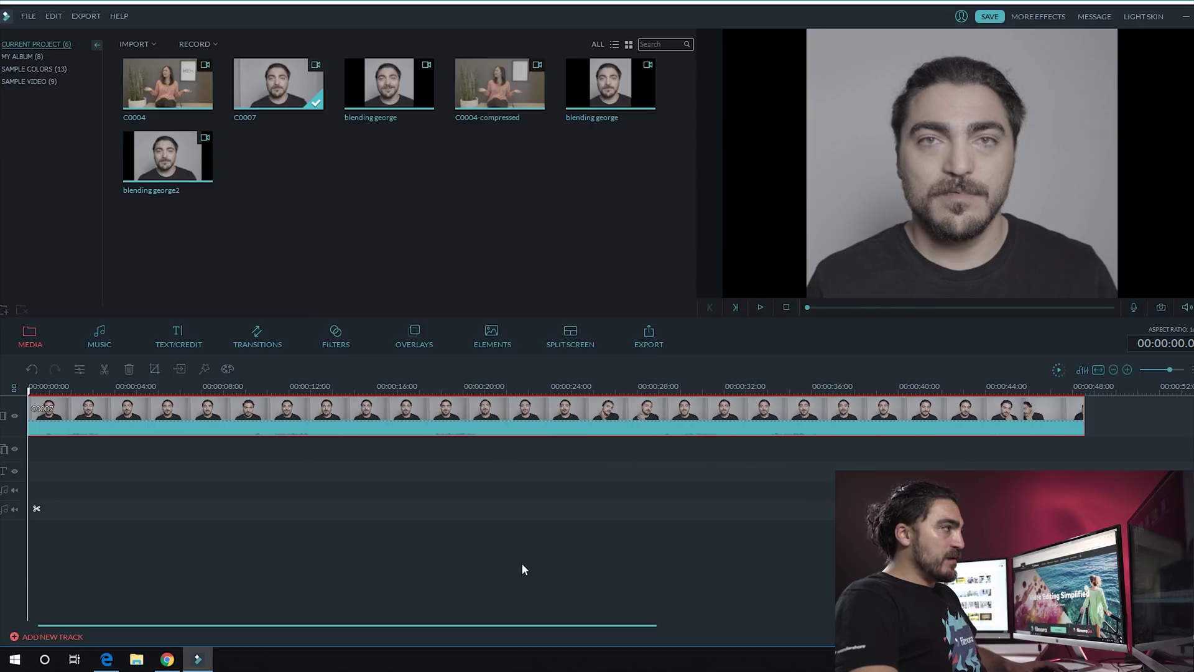
pyautogui.click(86, 16)
pyautogui.click(104, 30)
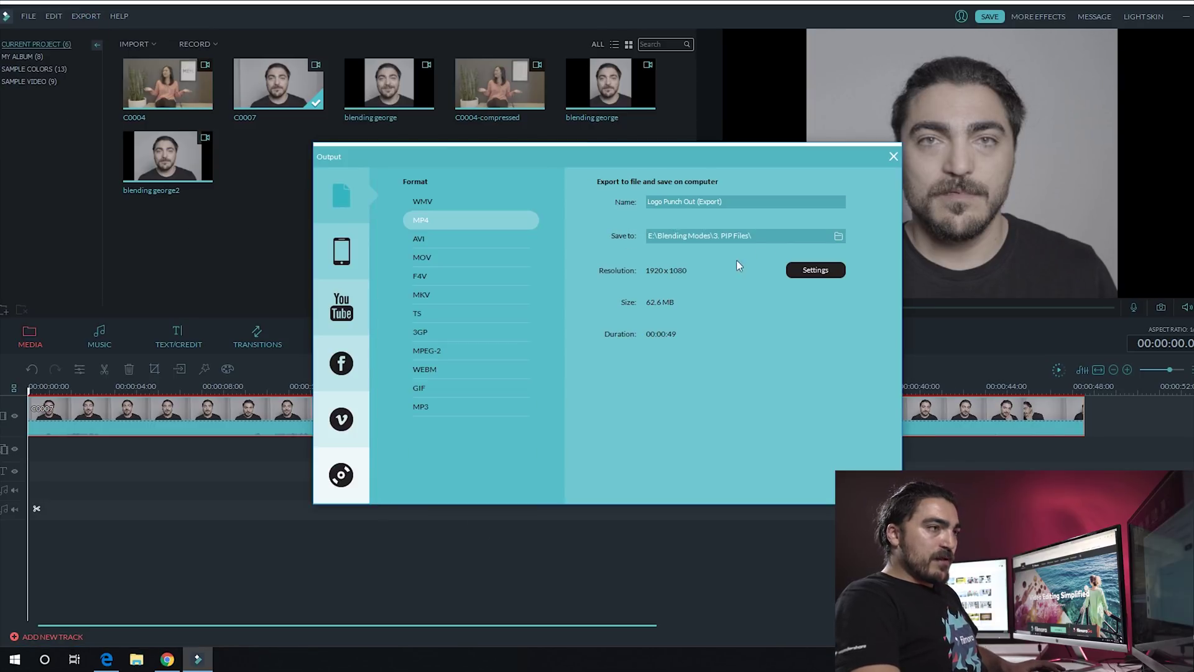
pyautogui.click(815, 270)
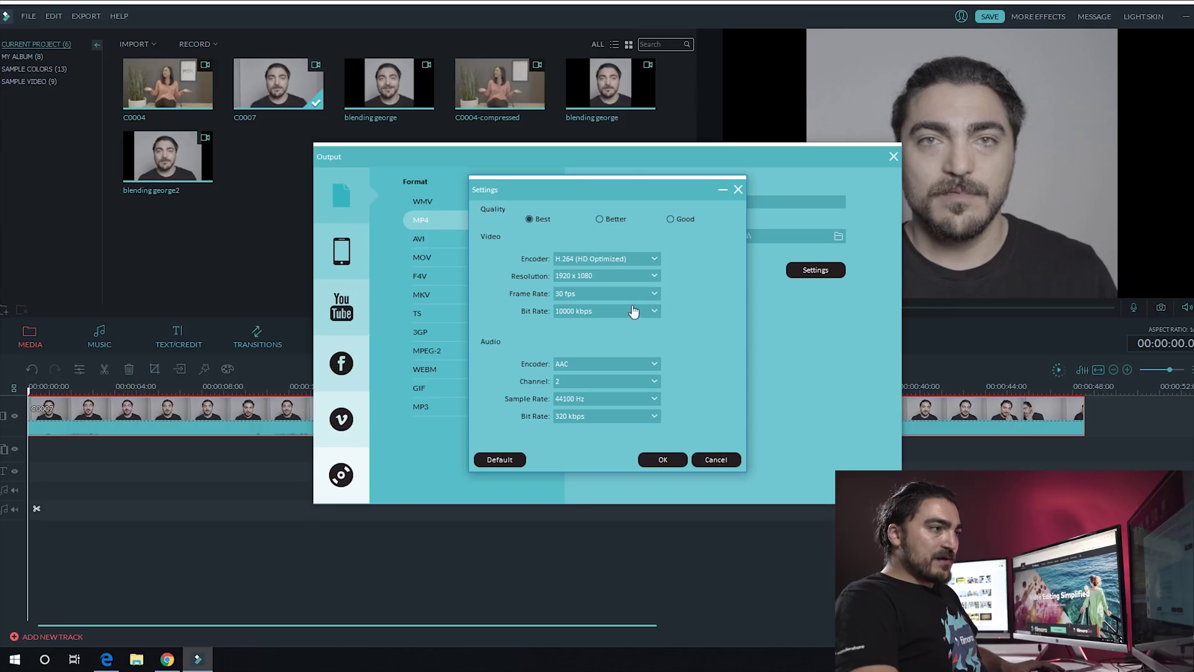
pyautogui.click(605, 275)
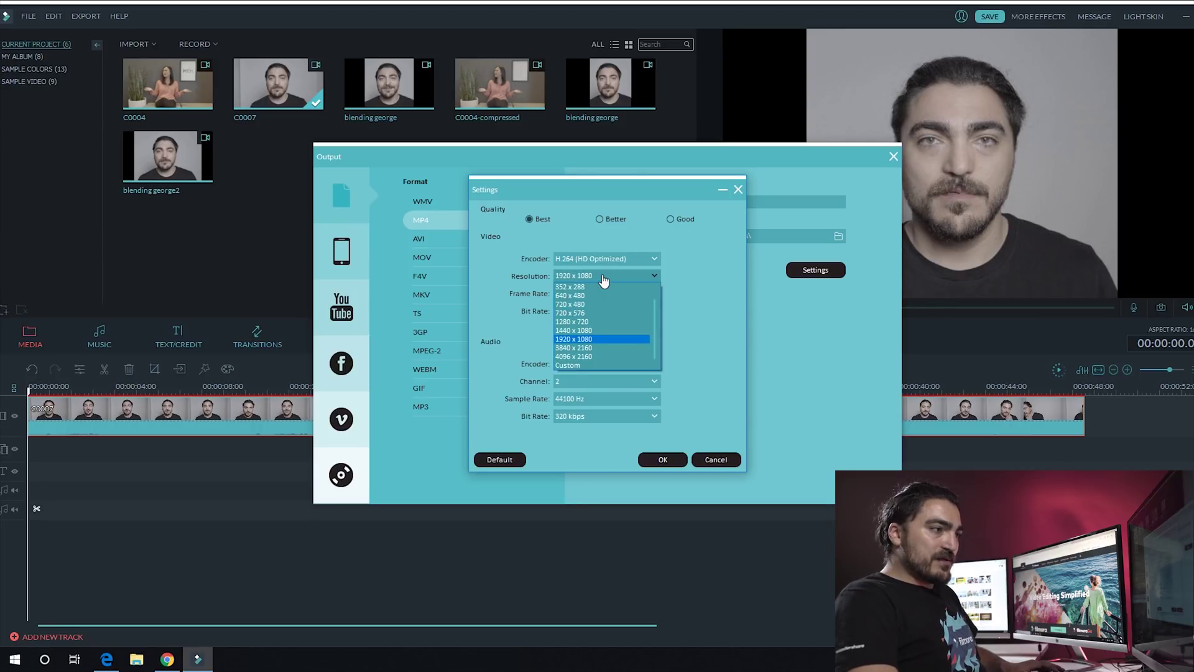
pyautogui.click(616, 366)
pyautogui.doubleClick(679, 276)
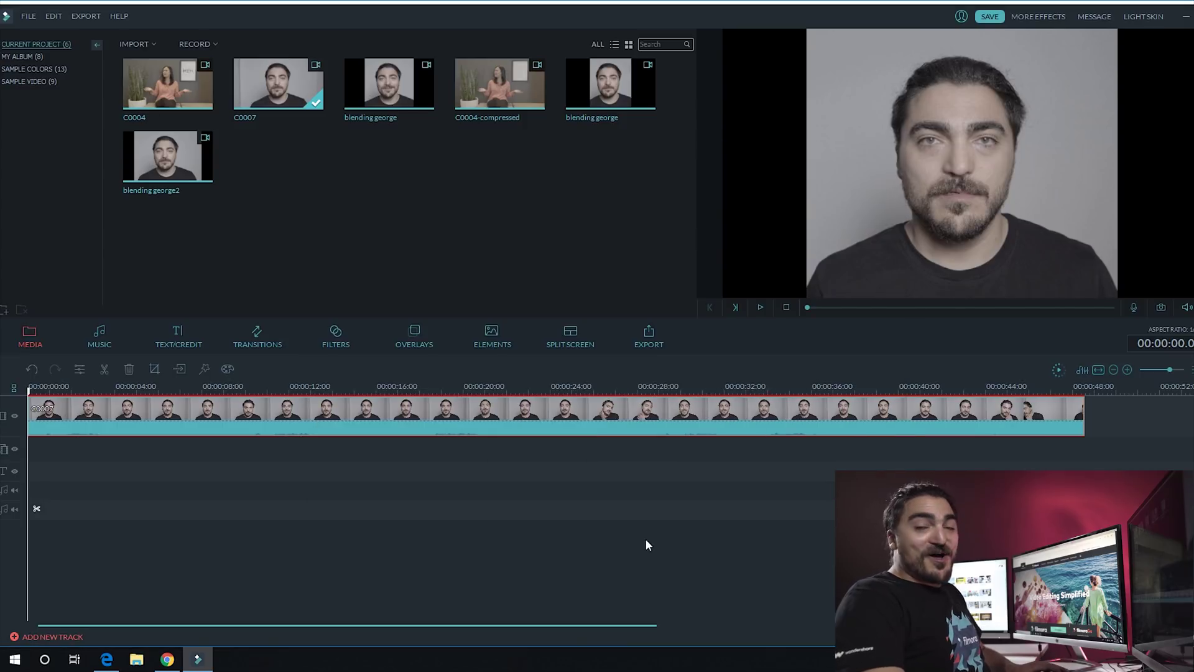
# Reopen and close Crop and Zoom, then delete the George clip from the timeline
pyautogui.rightClick(332, 413)
pyautogui.click(385, 512)
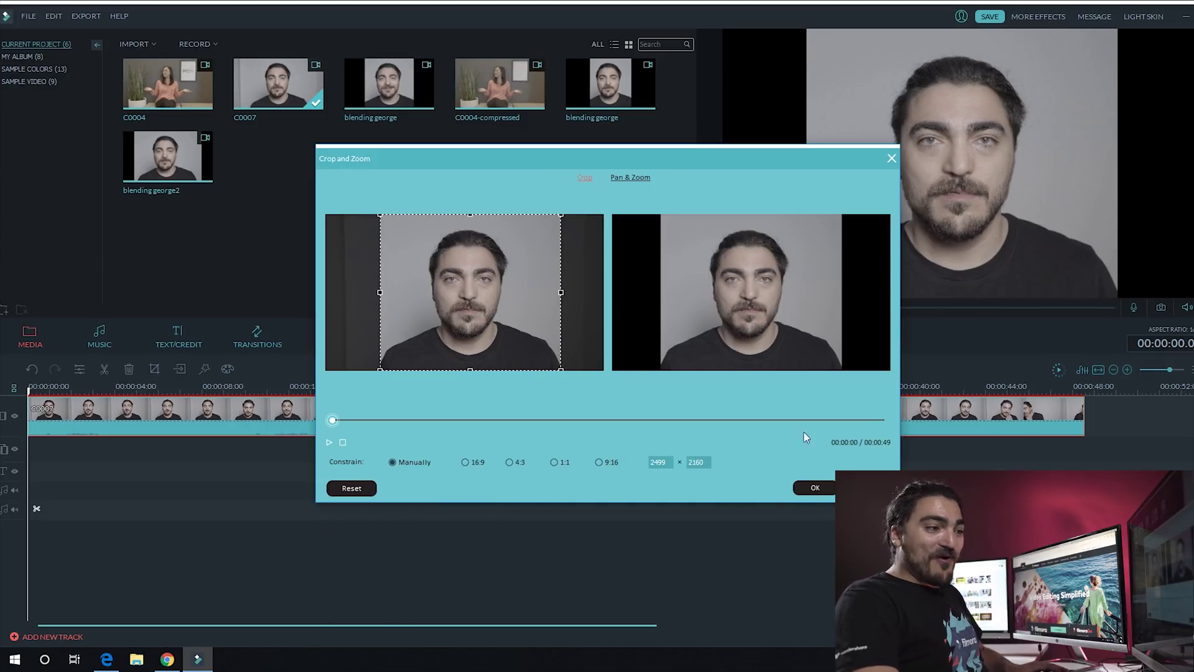
pyautogui.press('Escape')
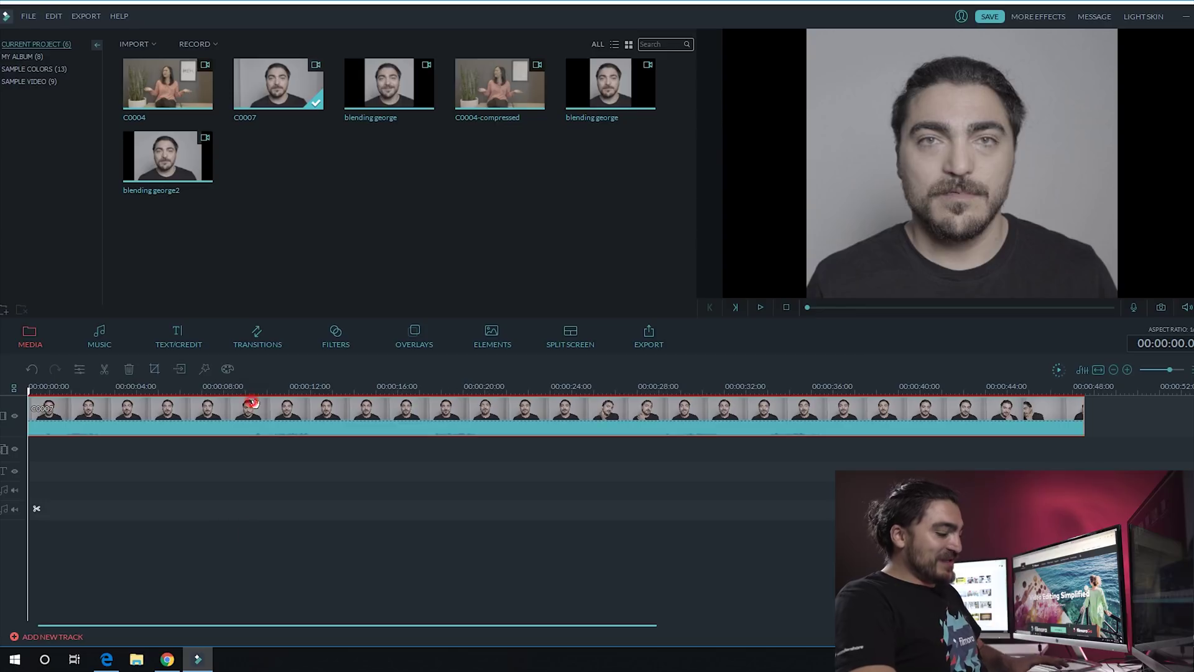
pyautogui.press('Delete')
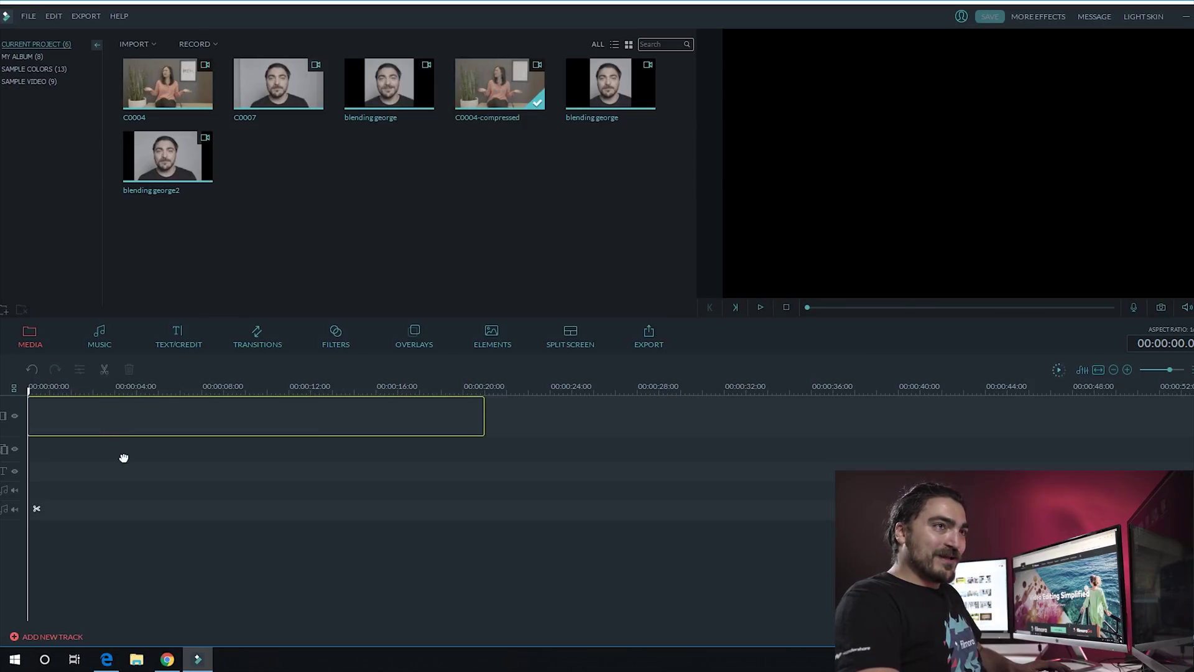
# Stack C0004-compressed on the main track and blending george2 below, with the playhead near 2 s
pyautogui.moveTo(148, 408); pyautogui.dragTo(100, 411)
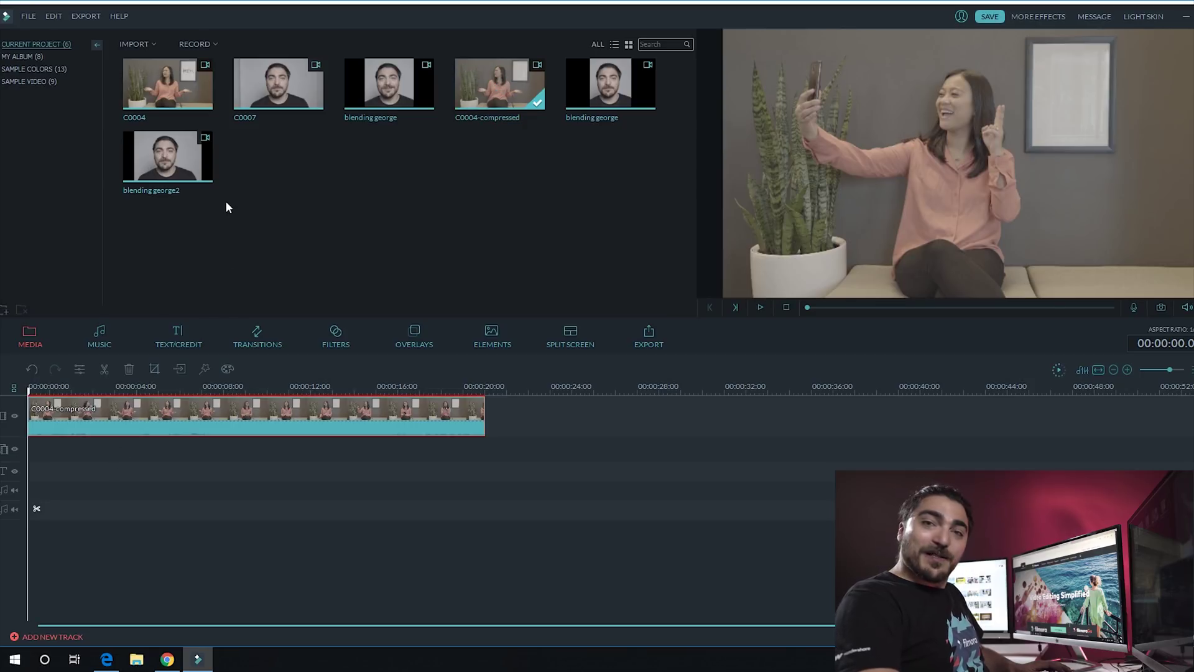
pyautogui.click(165, 189)
pyautogui.moveTo(88, 473); pyautogui.dragTo(36, 448)
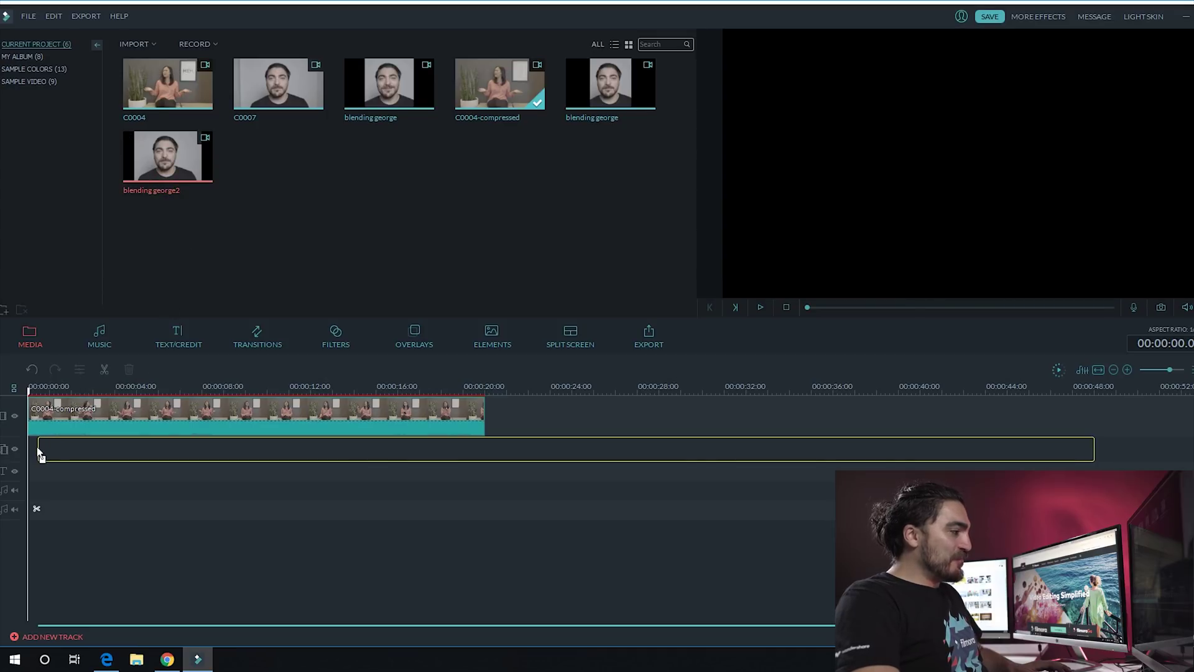
pyautogui.moveTo(122, 491); pyautogui.dragTo(123, 491)
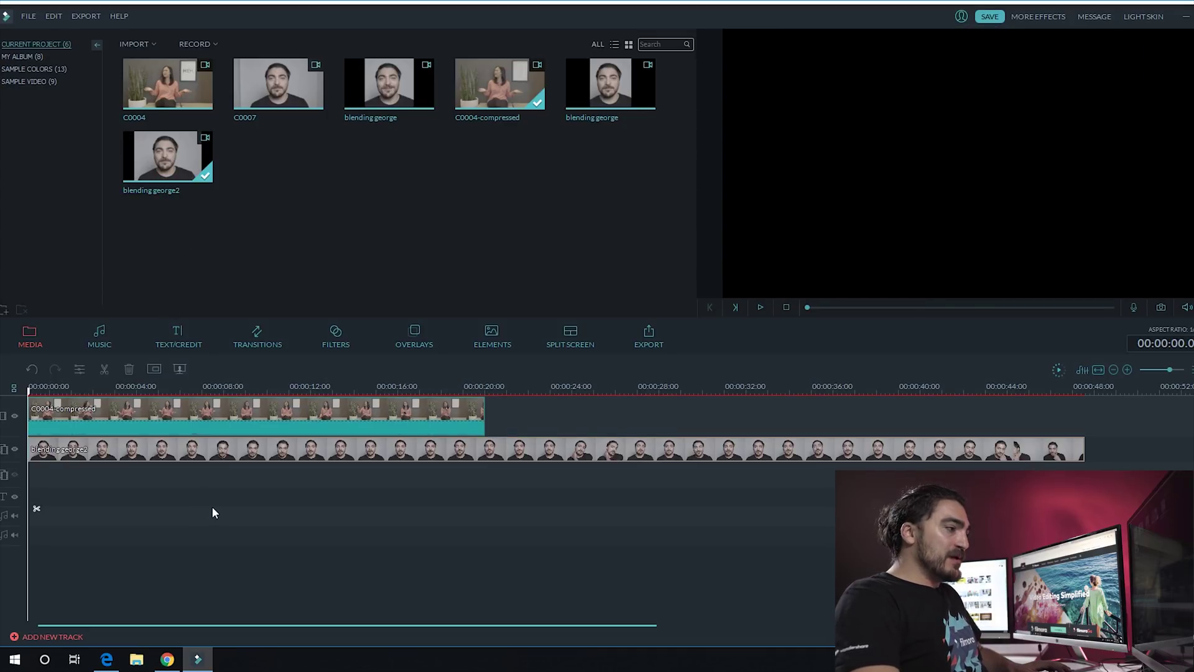
pyautogui.click(74, 390)
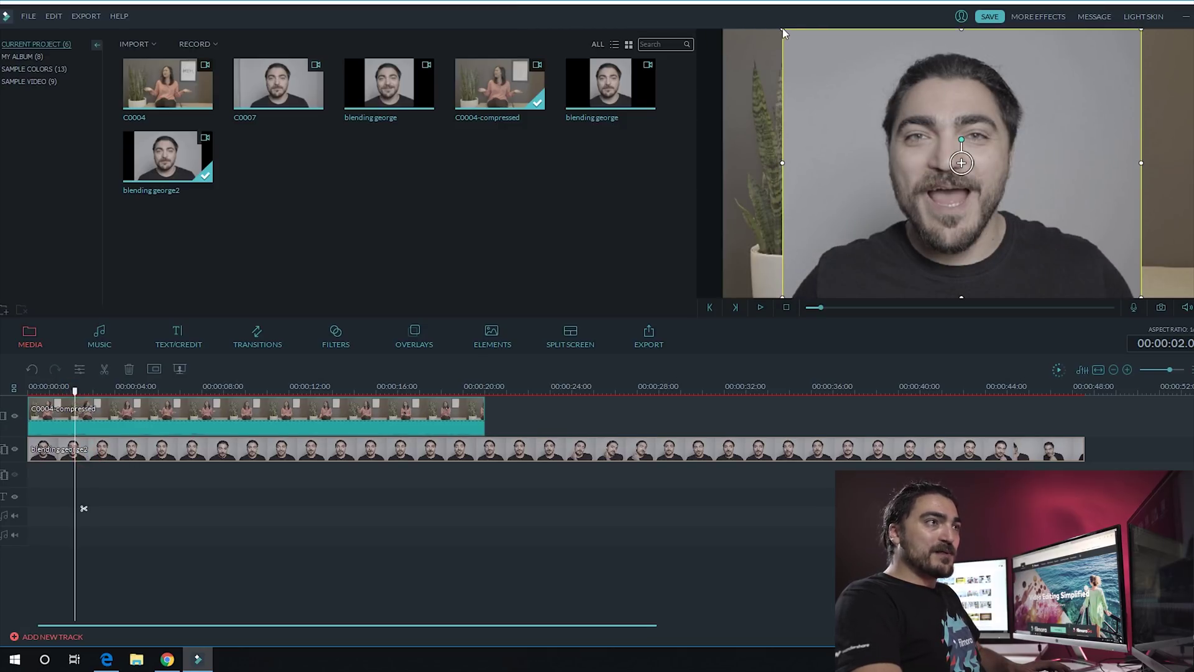
# Resize the George overlay to fit the wall frame and play back to check it
pyautogui.moveTo(1082, 252); pyautogui.dragTo(1076, 90)
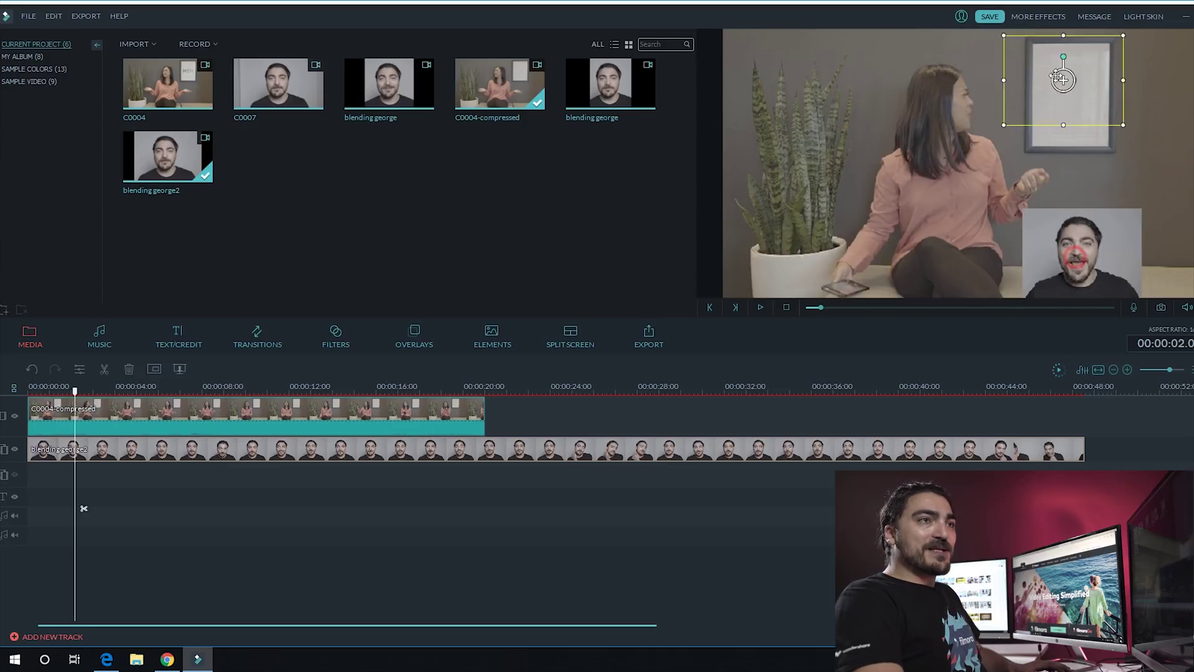
pyautogui.moveTo(1016, 132); pyautogui.dragTo(994, 148)
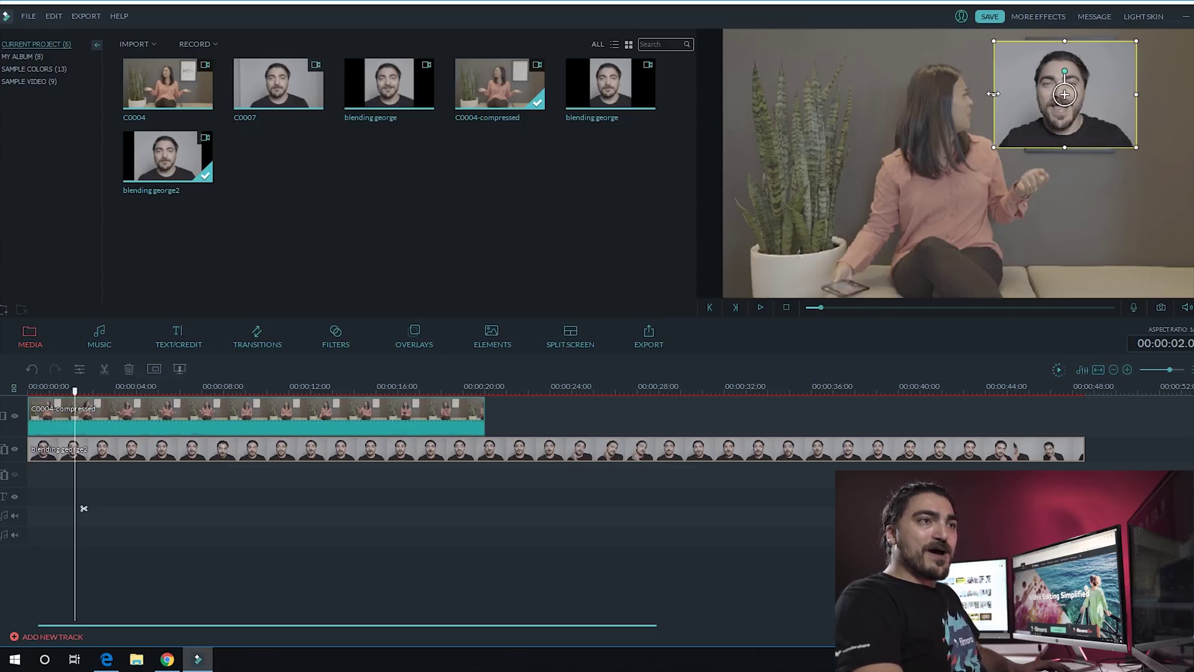
pyautogui.moveTo(994, 93); pyautogui.dragTo(1026, 94)
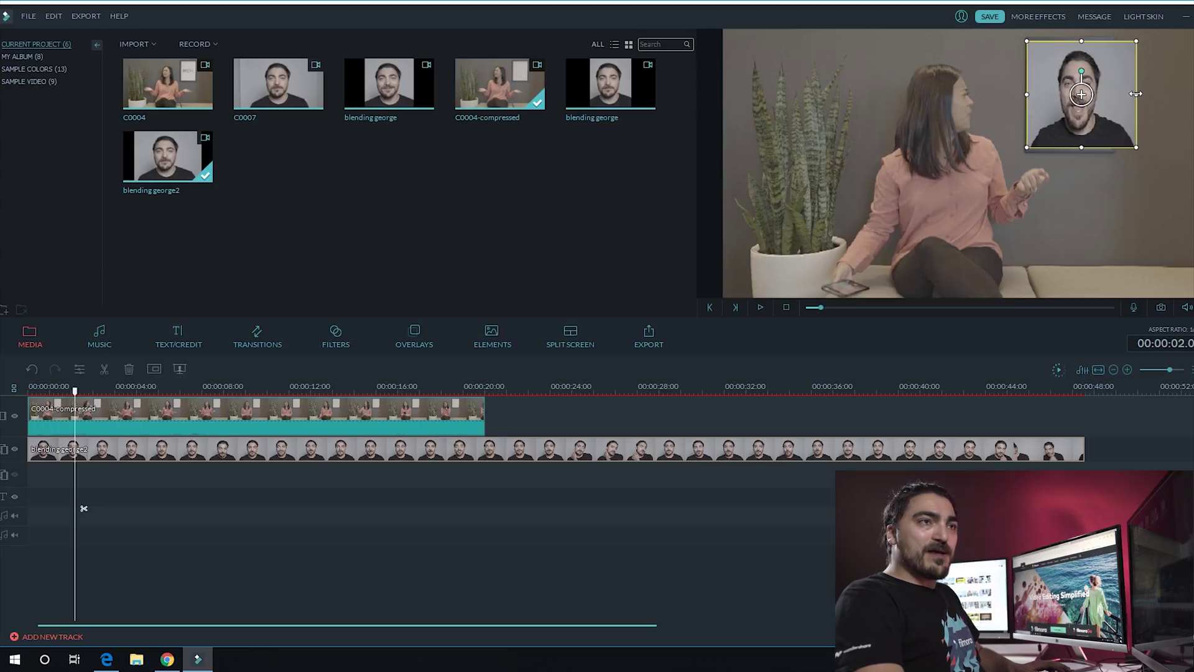
pyautogui.moveTo(1137, 94); pyautogui.dragTo(1112, 93)
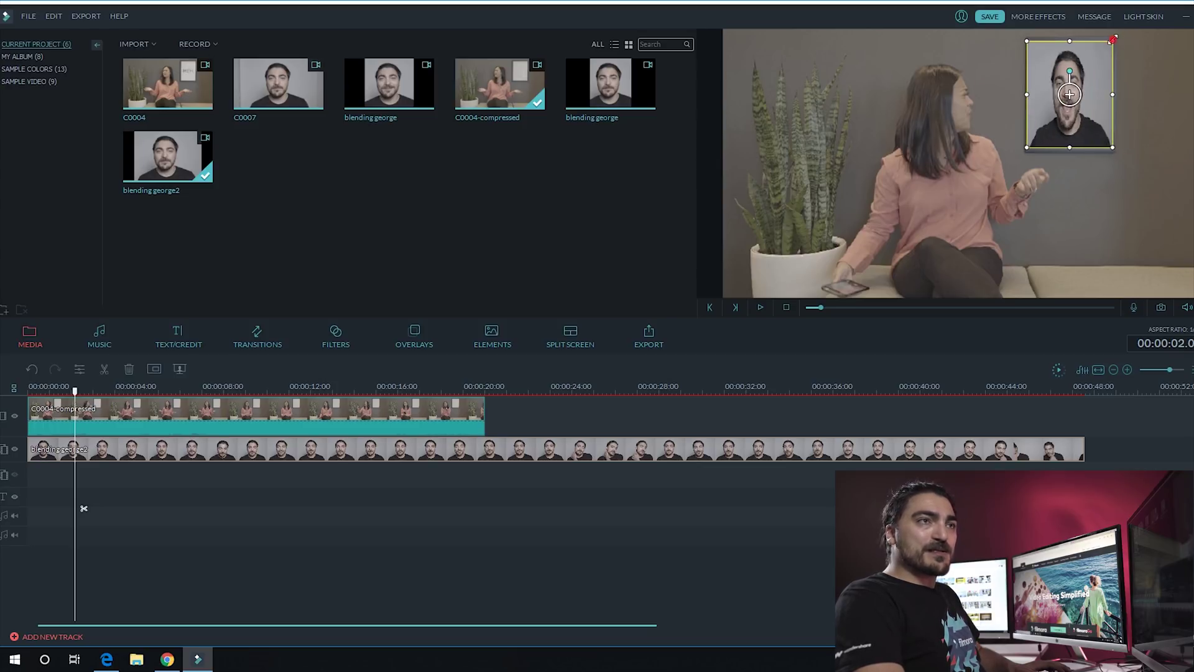
pyautogui.press('space')
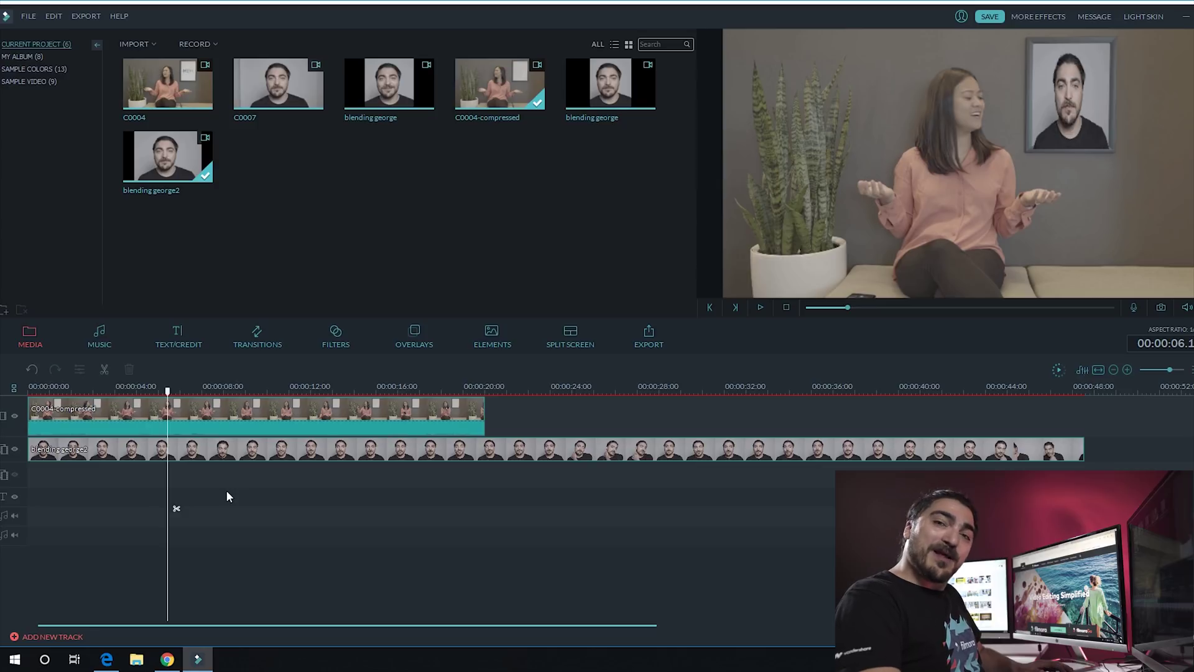
pyautogui.press('Home')
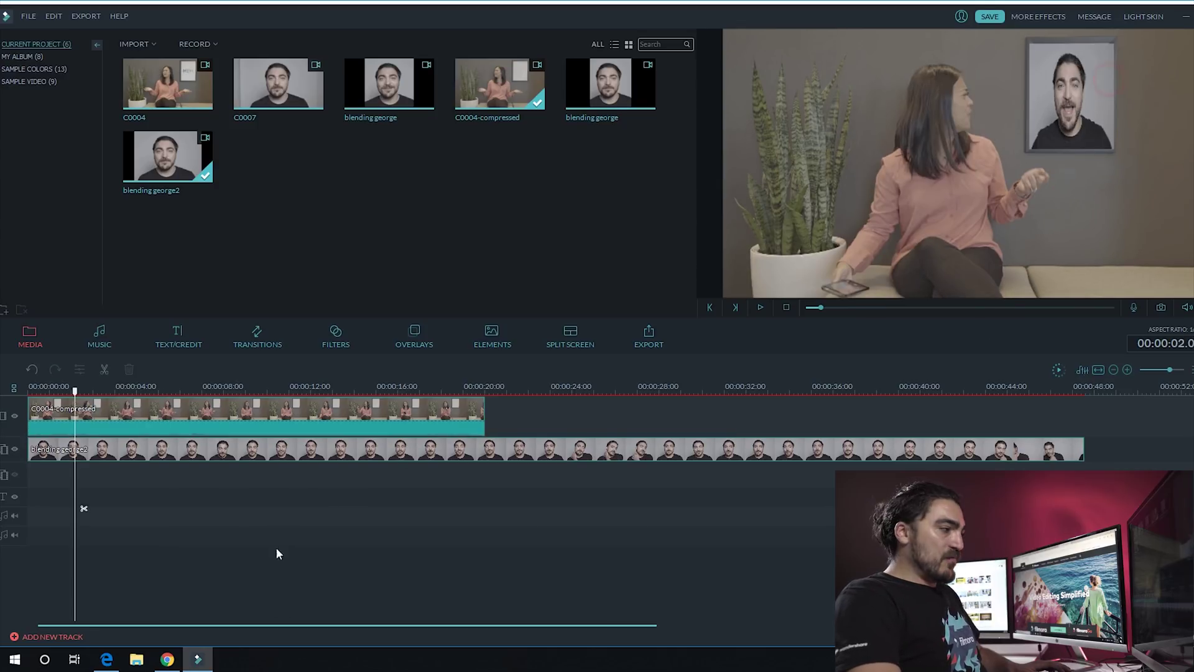
pyautogui.click(238, 447)
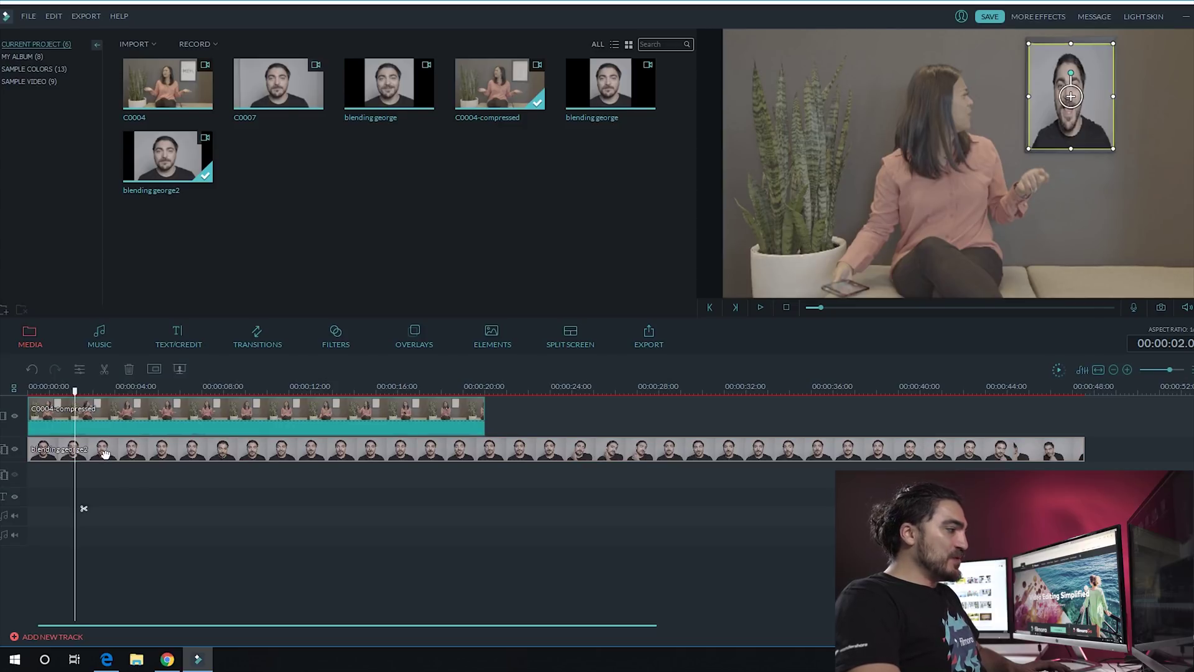
# Give the George overlay the Darken blending mode and play back the result
pyautogui.rightClick(101, 449)
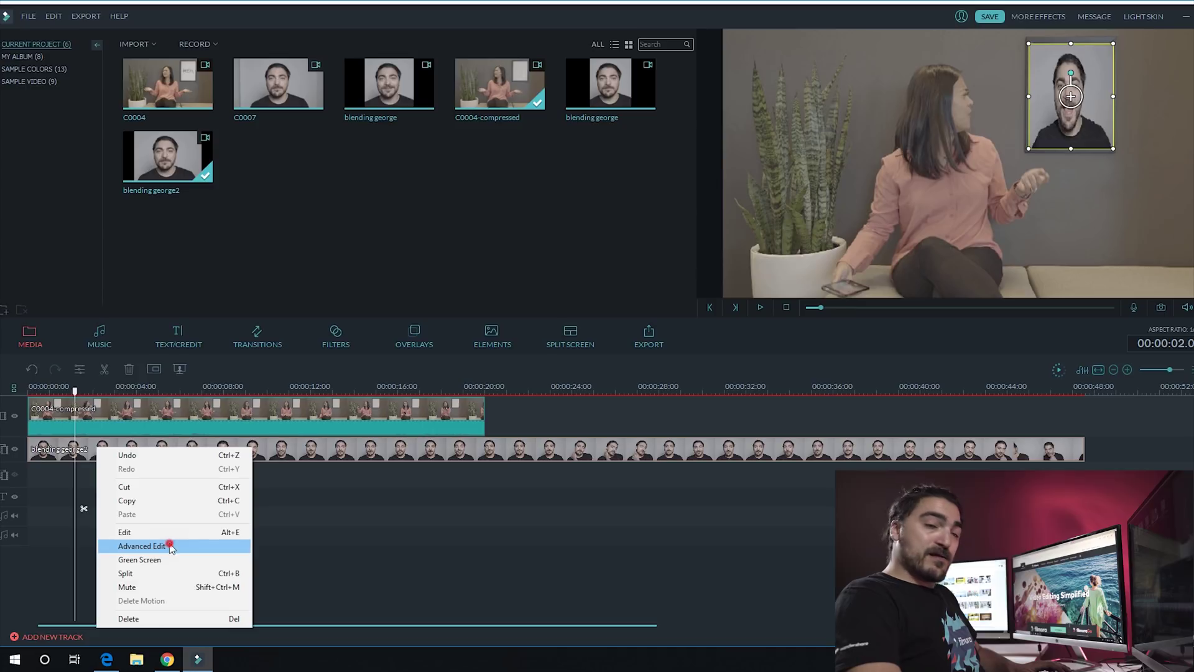
pyautogui.click(149, 547)
pyautogui.click(448, 172)
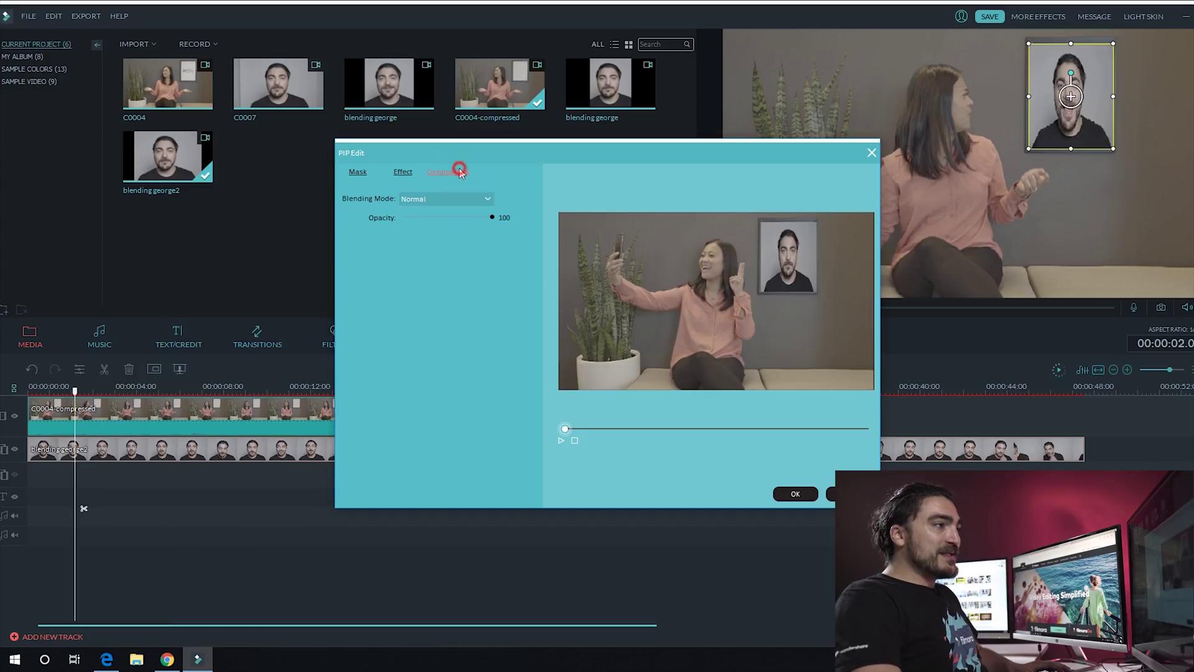
pyautogui.click(488, 199)
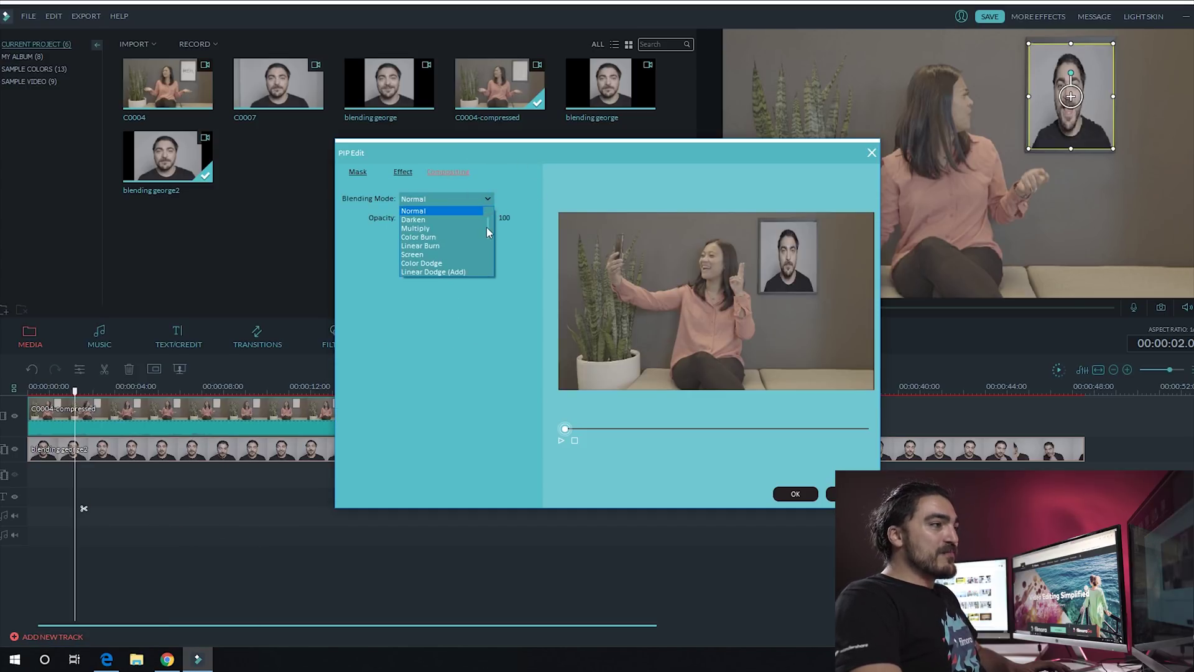
pyautogui.moveTo(486, 227); pyautogui.dragTo(486, 252)
pyautogui.scroll(5, 485, 242)
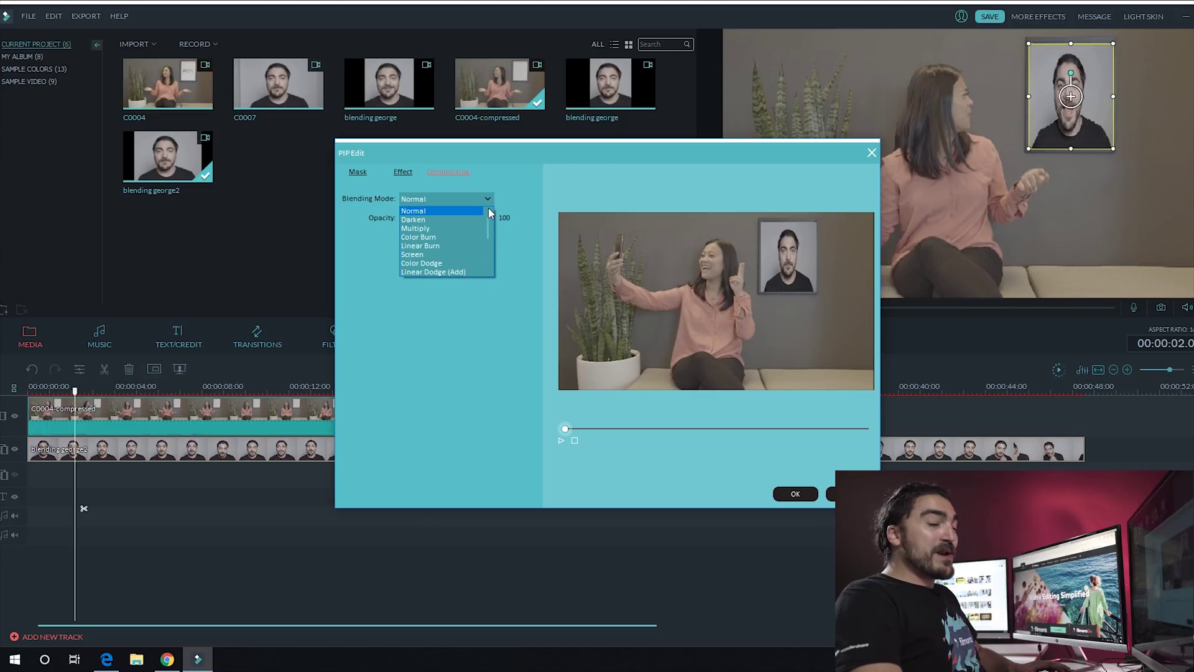
pyautogui.click(457, 220)
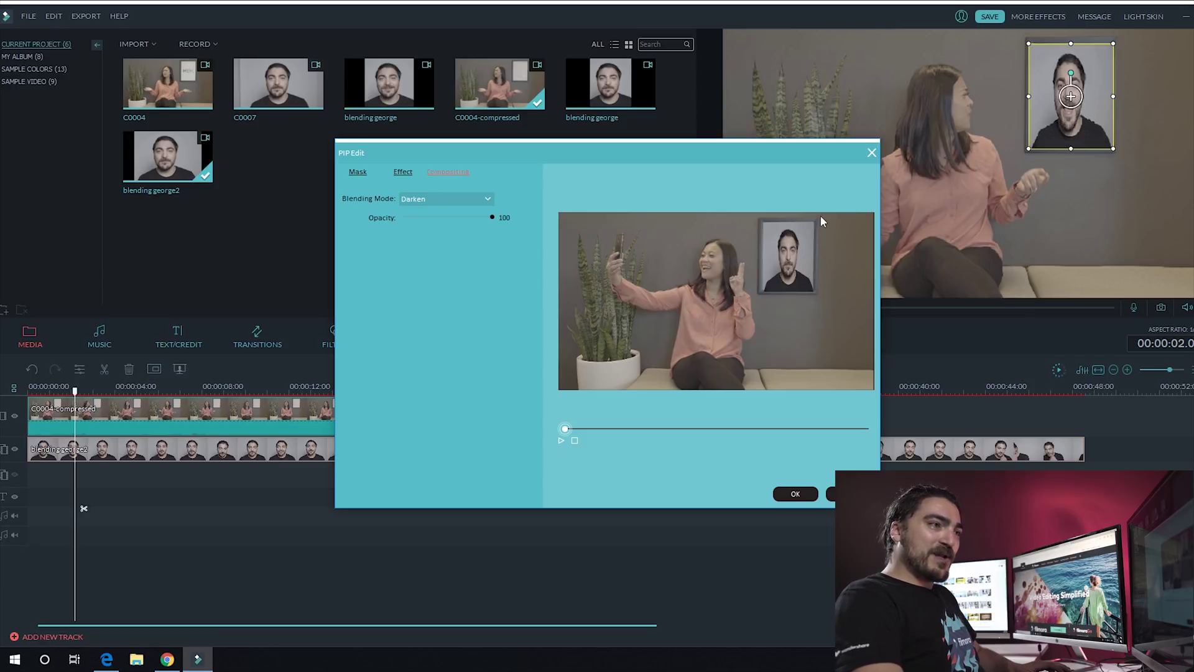
pyautogui.click(797, 494)
pyautogui.press('space')
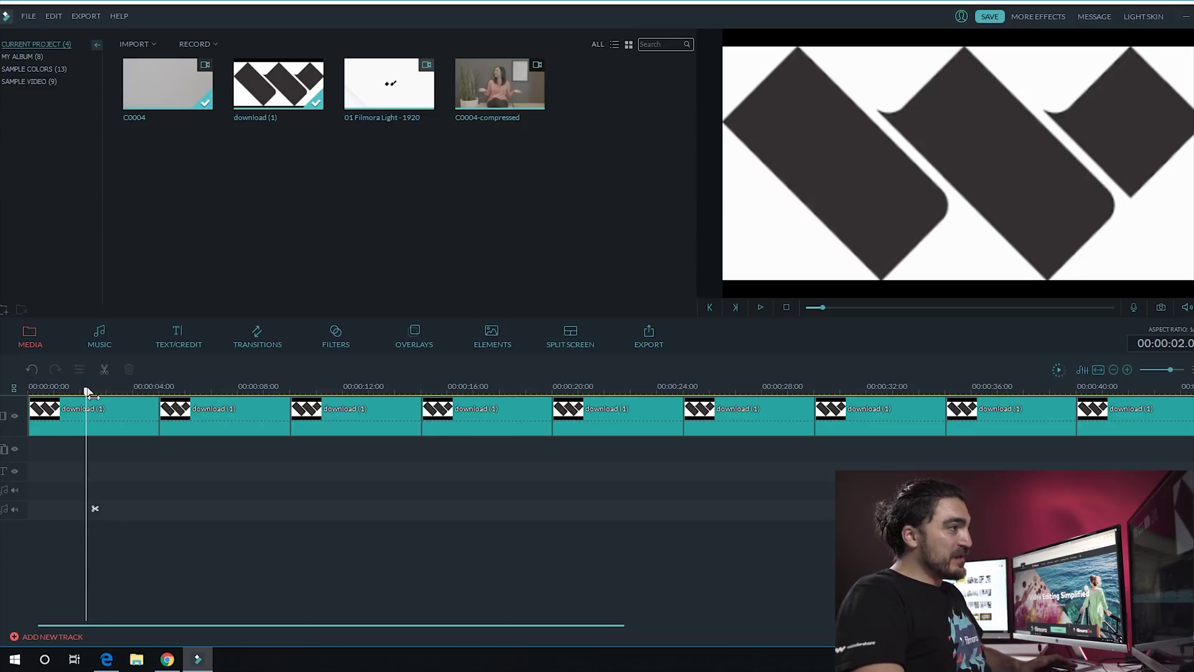
pyautogui.moveTo(168, 85)
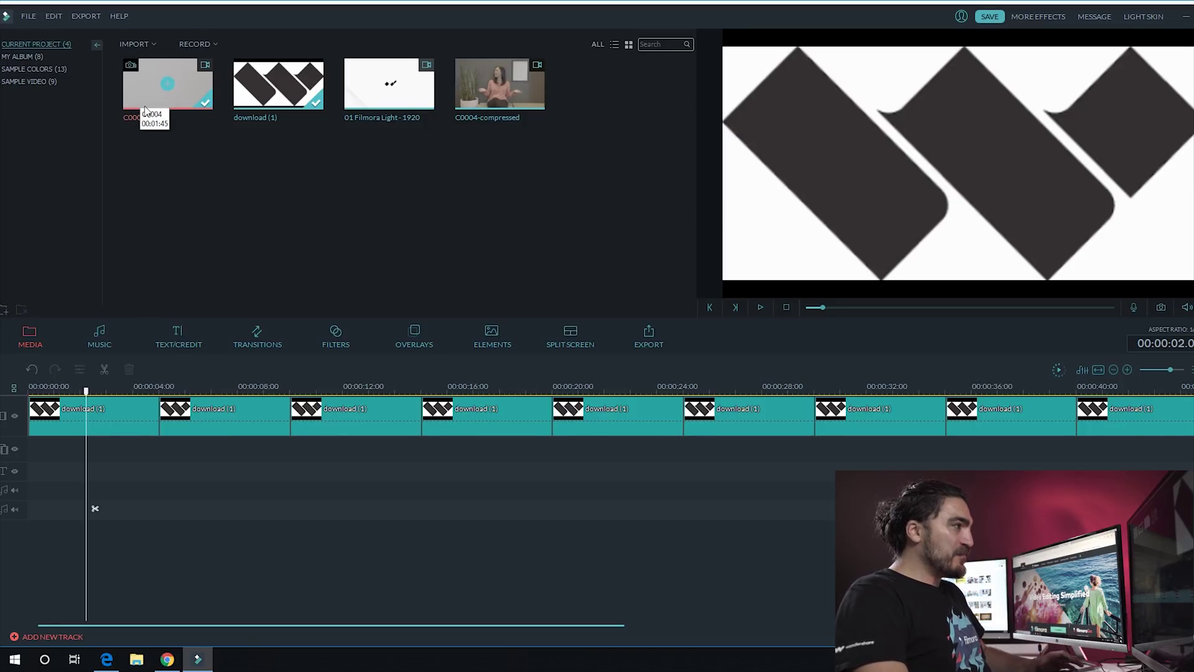
# Drag the C0004 clip from the media library toward the timeline
pyautogui.moveTo(147, 103); pyautogui.dragTo(166, 227)
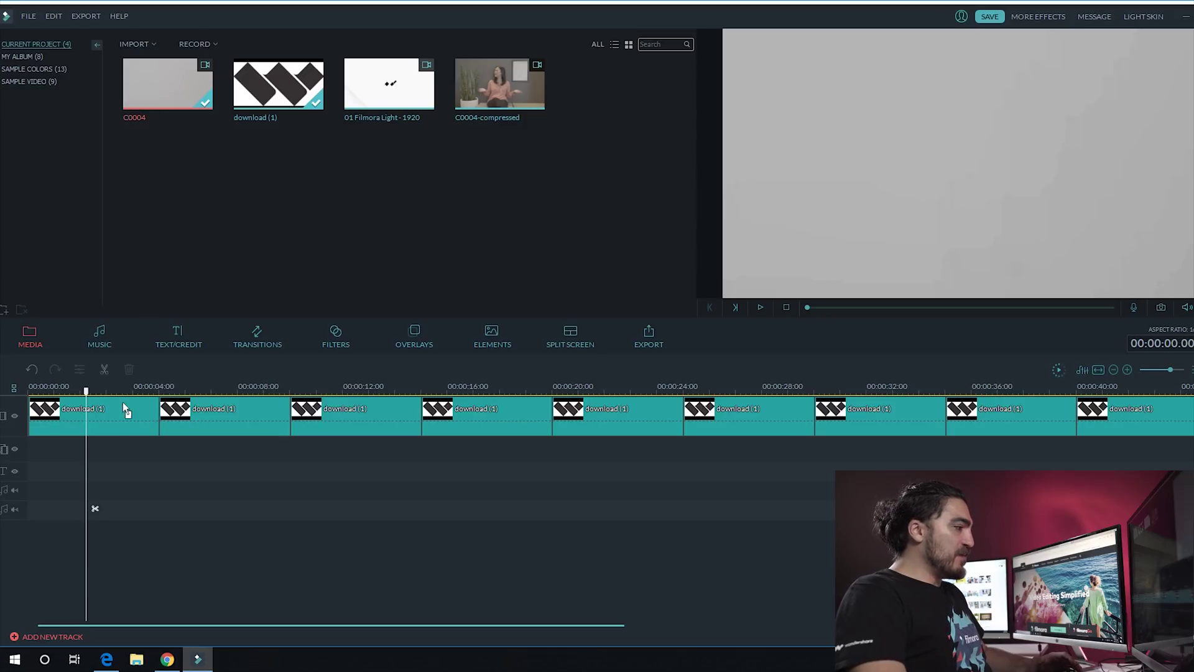
# Drop C0004 onto the second track and trim off its grey lead-in
pyautogui.moveTo(125, 411); pyautogui.dragTo(78, 465)
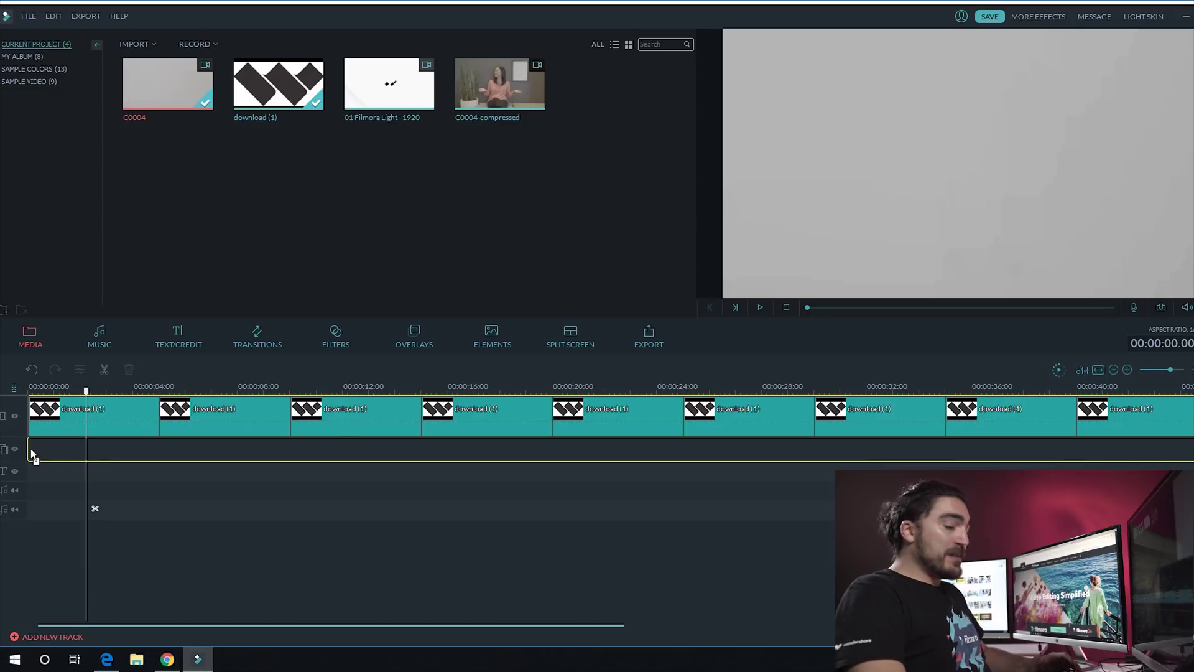
pyautogui.moveTo(31, 454); pyautogui.dragTo(30, 448)
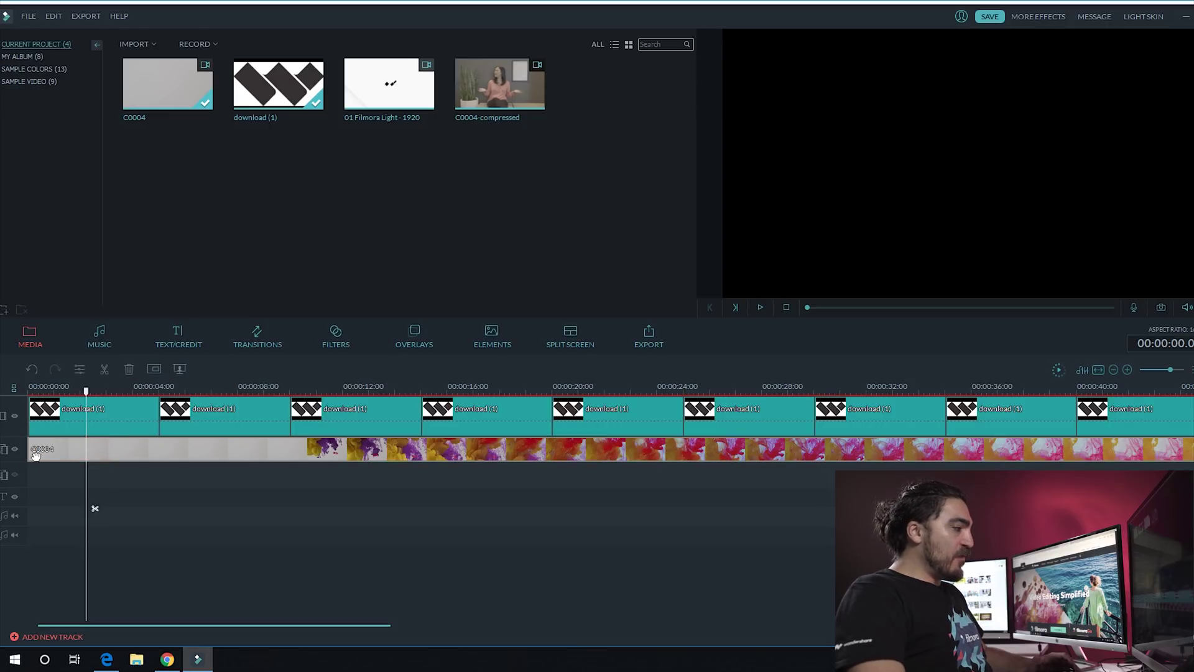
pyautogui.moveTo(25, 456); pyautogui.dragTo(307, 450)
pyautogui.click(327, 448)
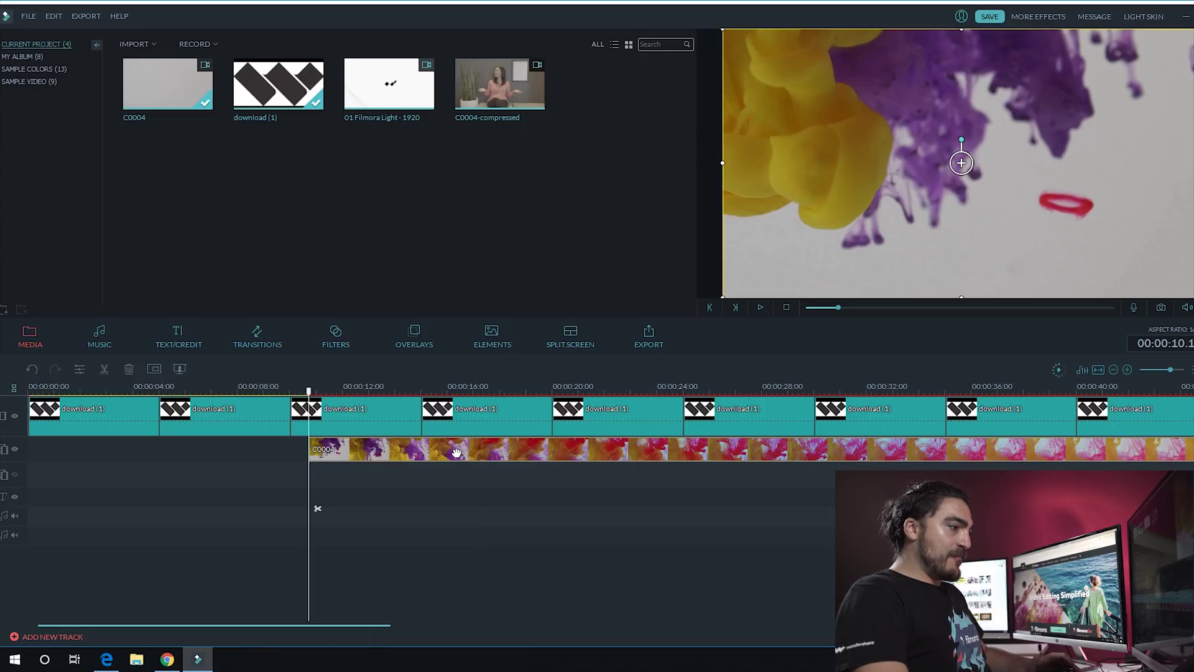
# Move the paint clip to 00:00:00 and select it for editing
pyautogui.moveTo(457, 452); pyautogui.dragTo(188, 454)
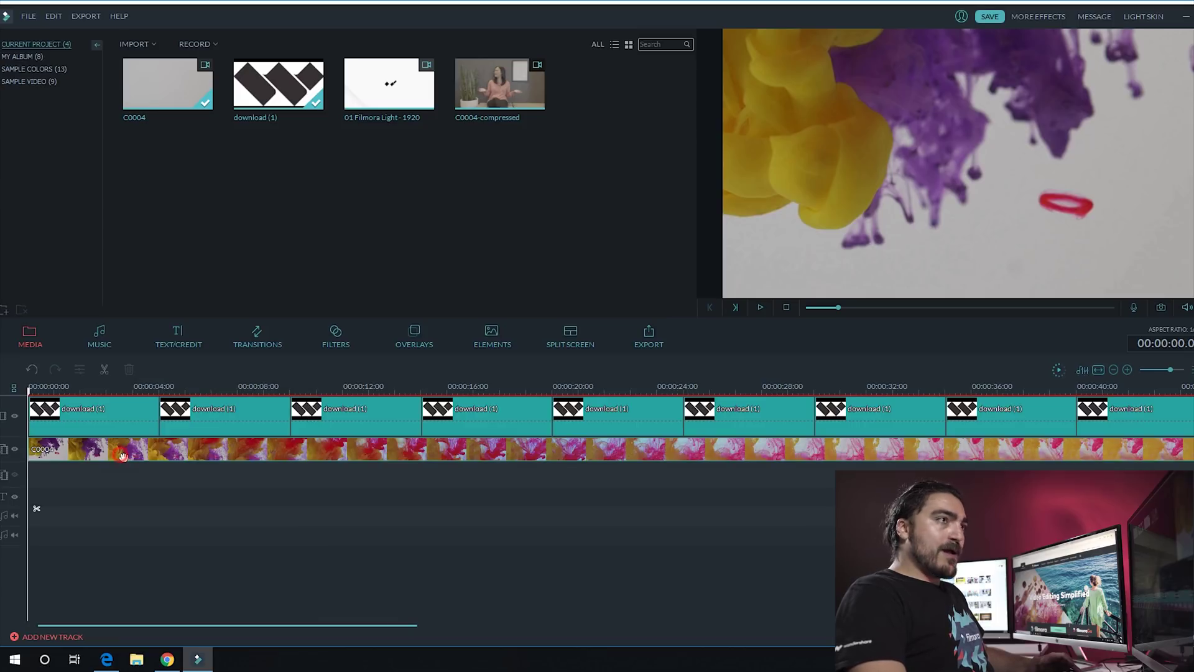
pyautogui.click(124, 433)
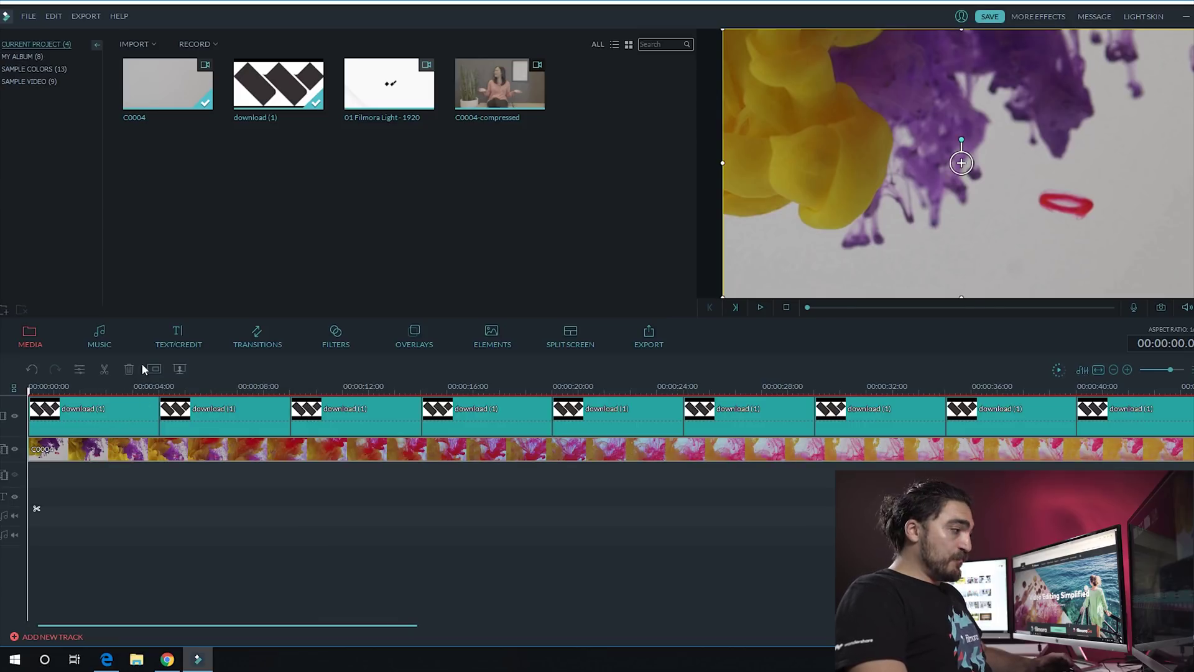
pyautogui.click(121, 463)
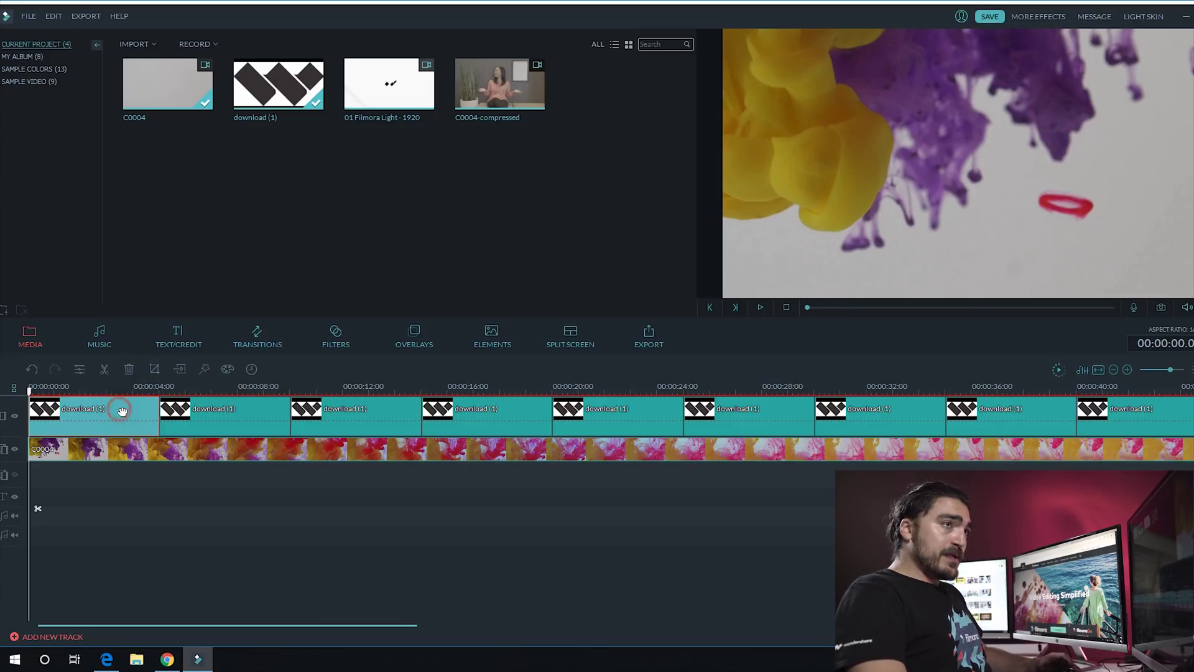
pyautogui.click(119, 457)
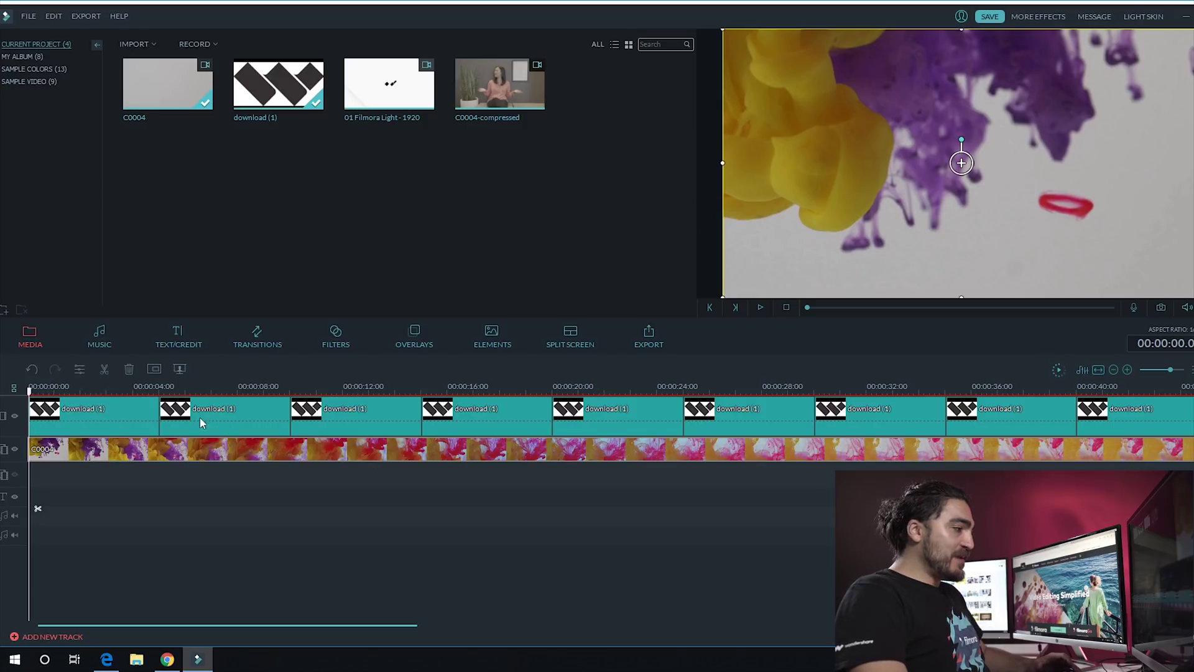
pyautogui.doubleClick(174, 452)
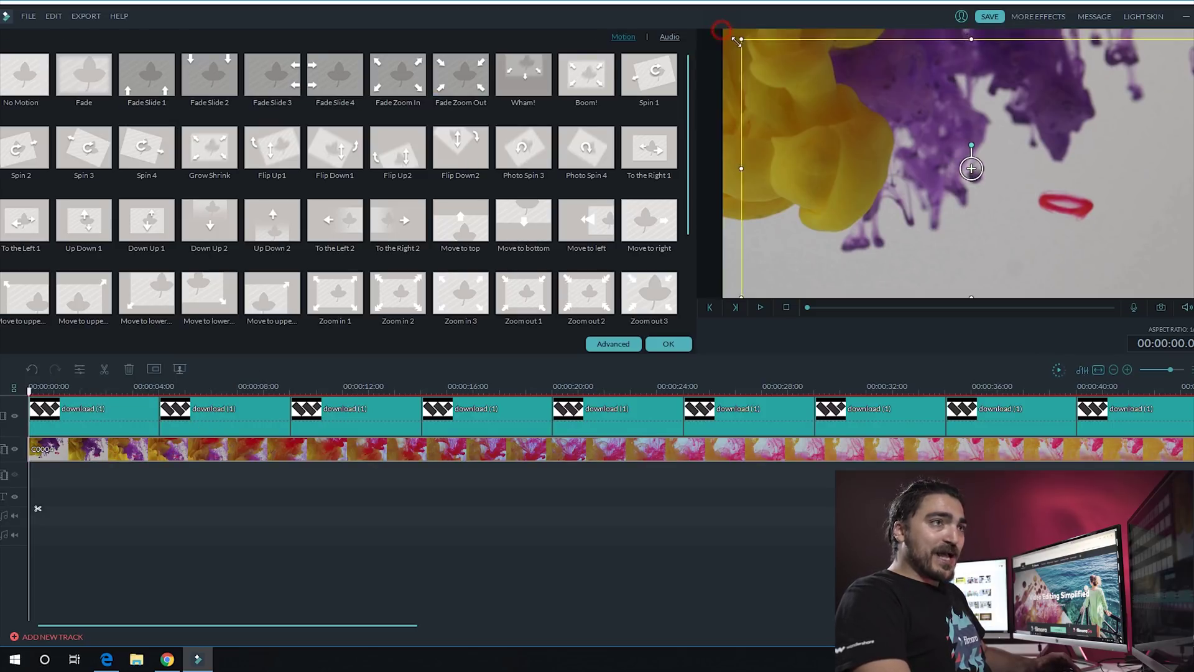
# Resize and reposition the ink C0004 paint clip in the preview until it fills the frame
pyautogui.moveTo(724, 31); pyautogui.dragTo(789, 66)
pyautogui.moveTo(802, 140); pyautogui.dragTo(779, 132)
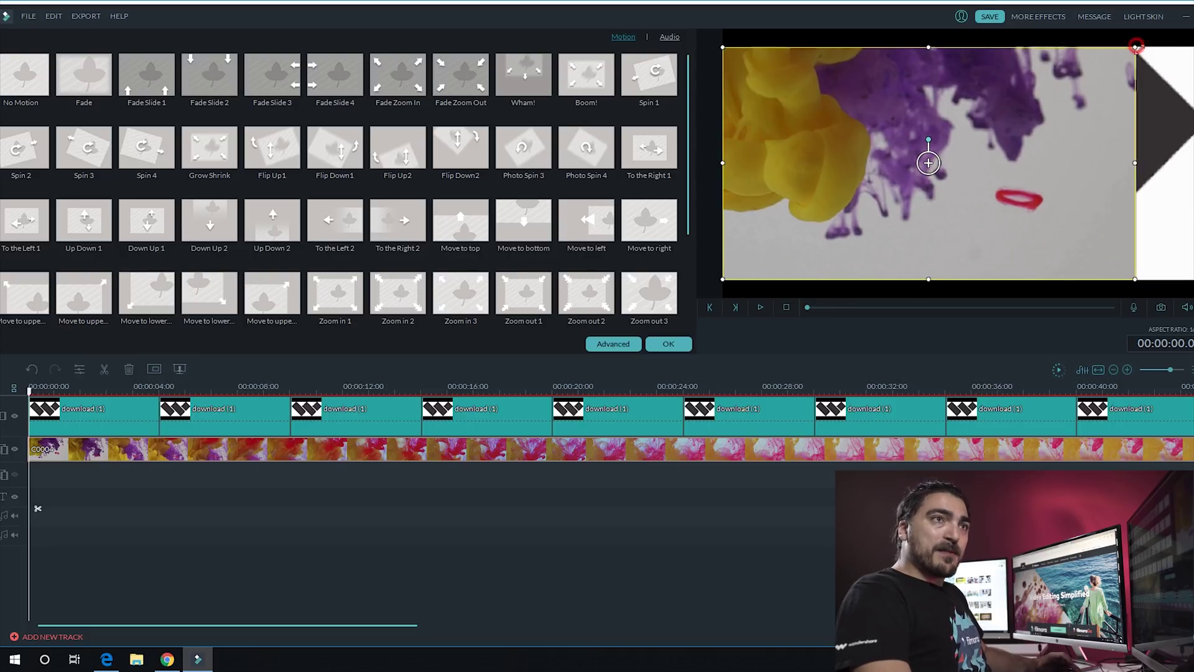
pyautogui.moveTo(1141, 50); pyautogui.dragTo(1134, 51)
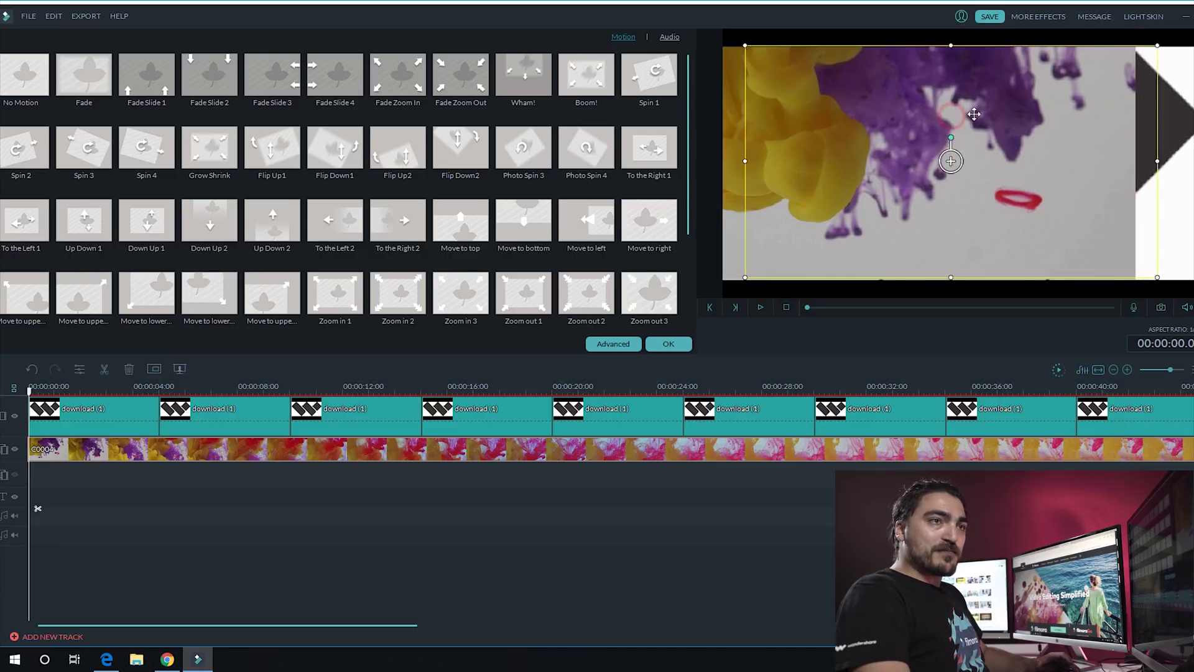
pyautogui.moveTo(951, 119); pyautogui.dragTo(1009, 117)
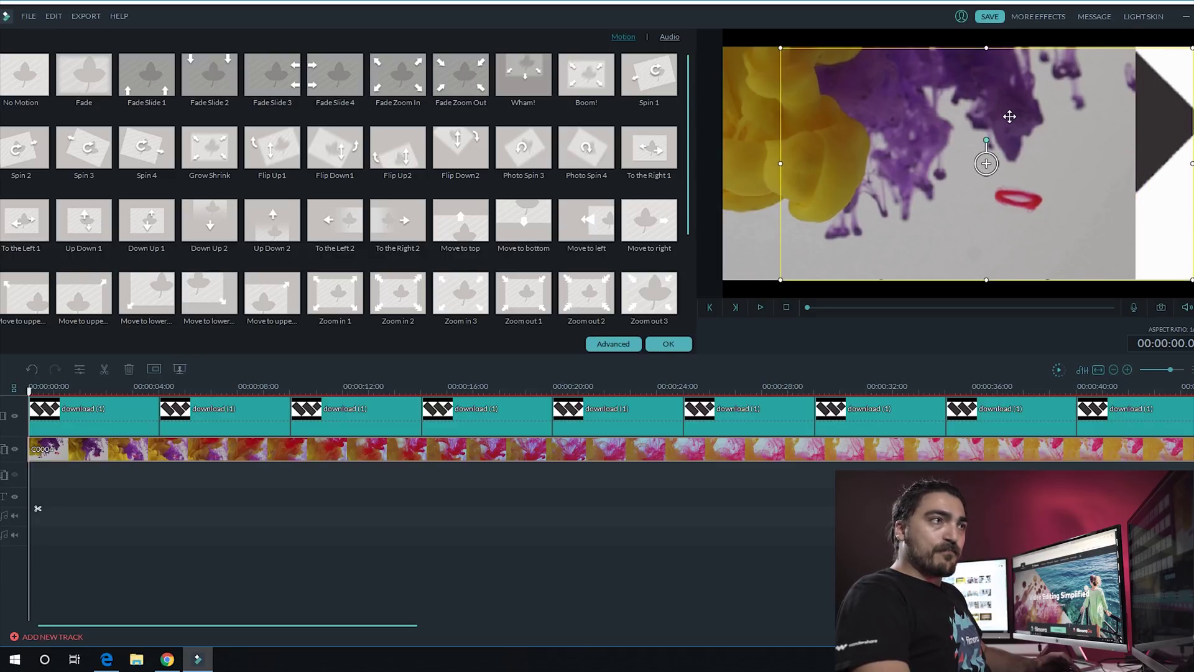
pyautogui.moveTo(784, 165); pyautogui.dragTo(727, 165)
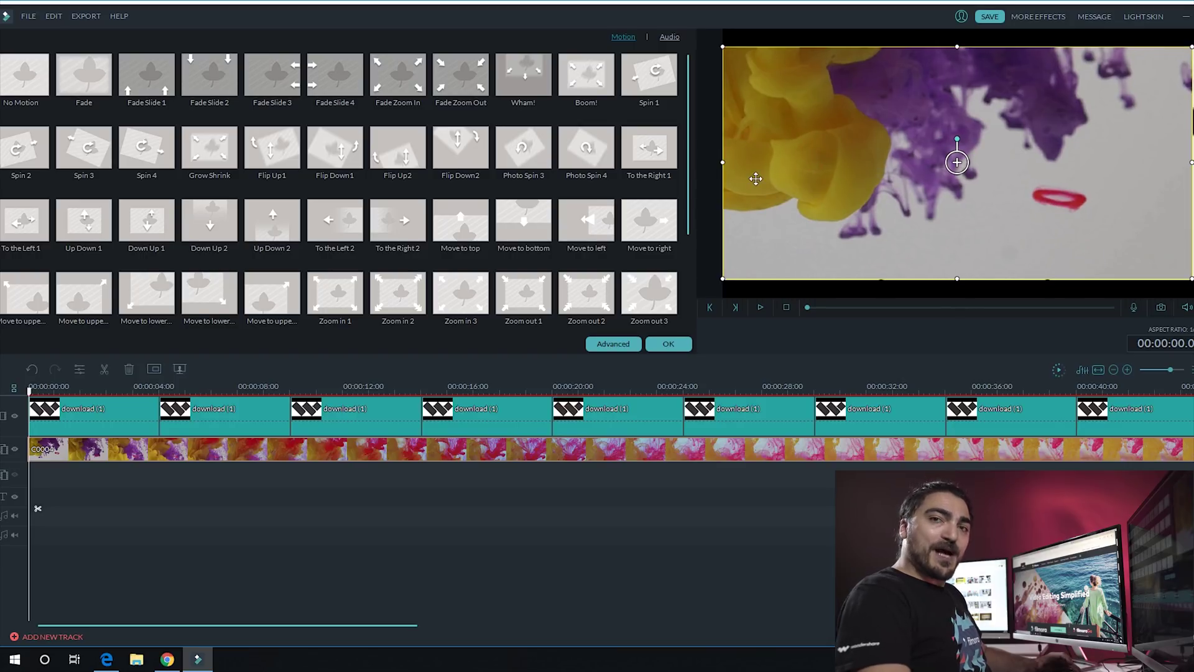
pyautogui.rightClick(192, 443)
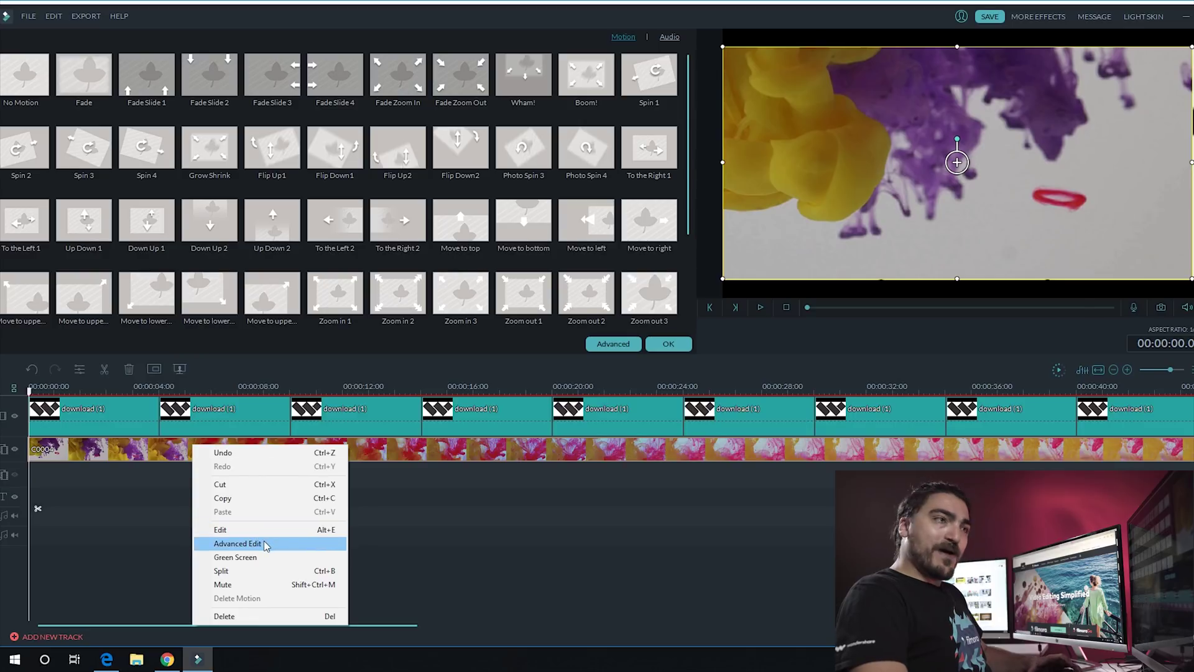
# Set the paint-ink clip's compositing blending mode to Linear Dodge (Add)
pyautogui.click(237, 543)
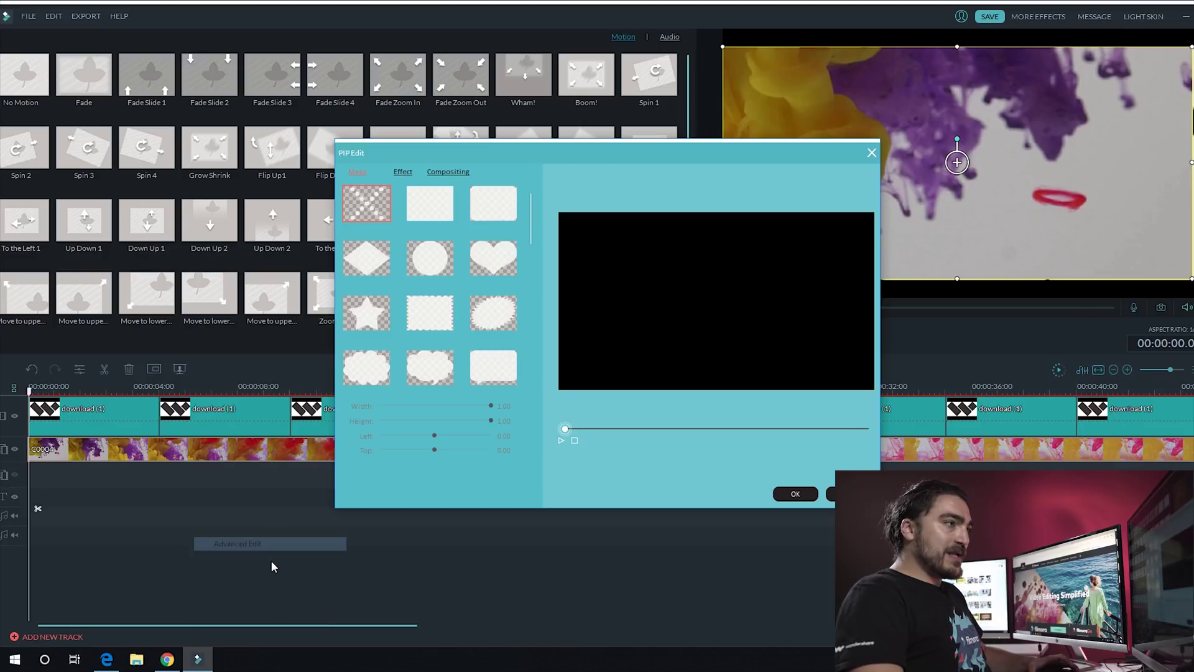
pyautogui.click(449, 173)
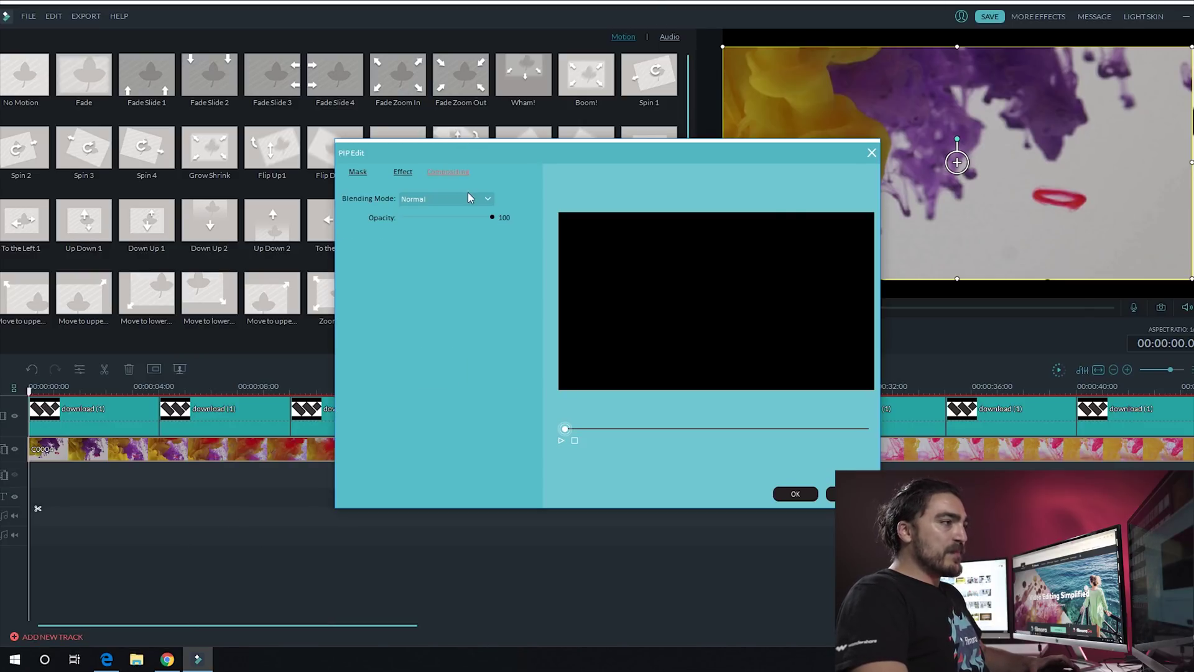
pyautogui.click(469, 197)
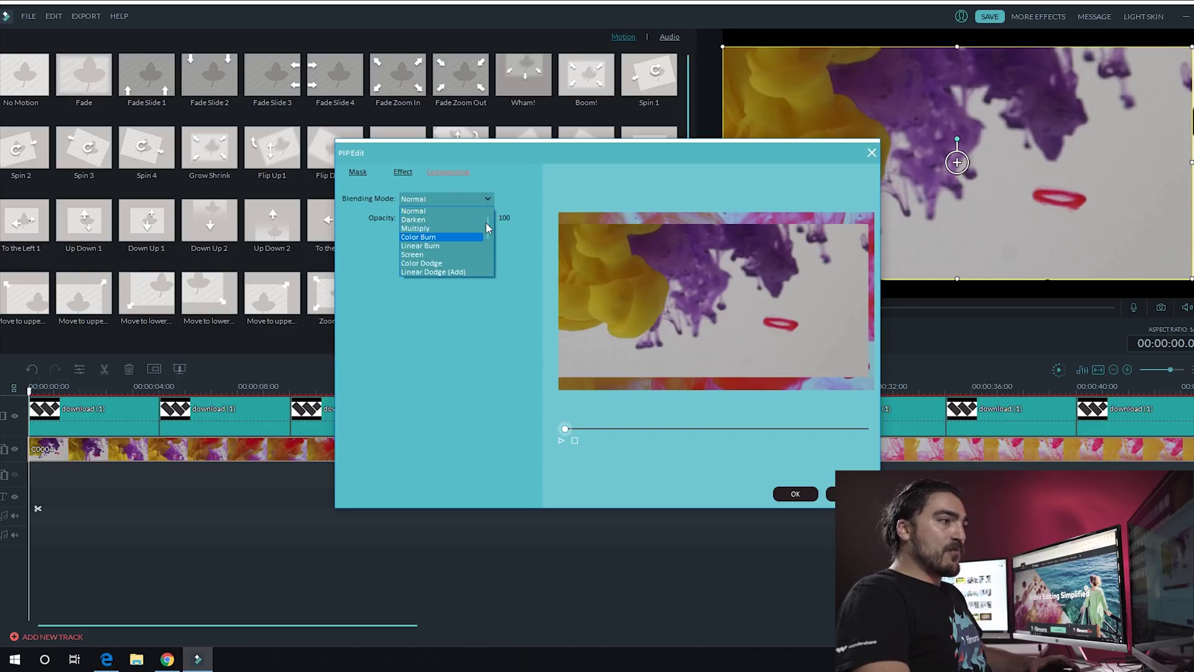
pyautogui.scroll(-2, 488, 225)
pyautogui.scroll(-1, 488, 225)
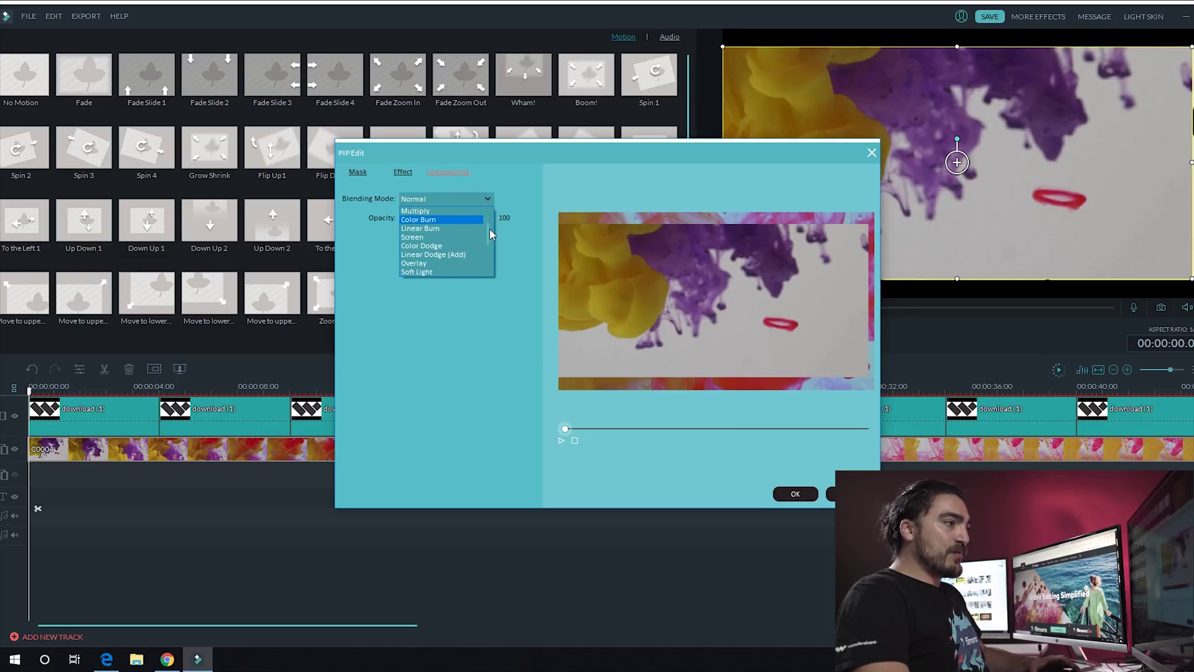
pyautogui.click(454, 254)
pyautogui.click(795, 494)
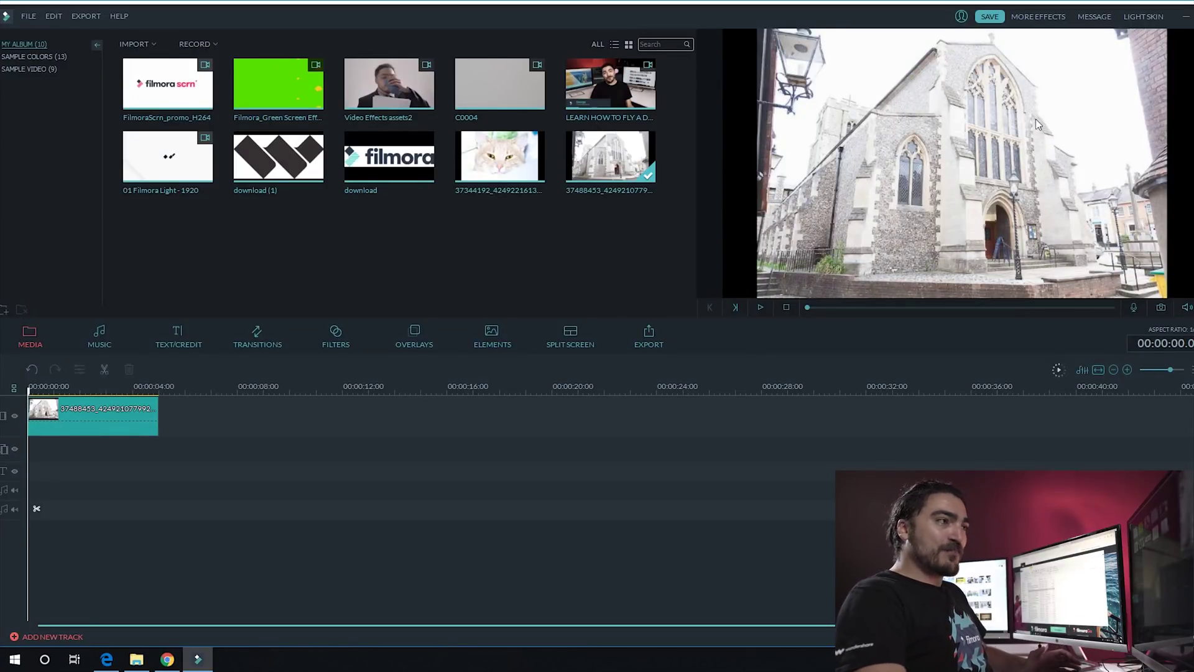
# Add a church photo copy on track 2 and blend it with Multiply at full opacity
pyautogui.moveTo(614, 267); pyautogui.dragTo(34, 457)
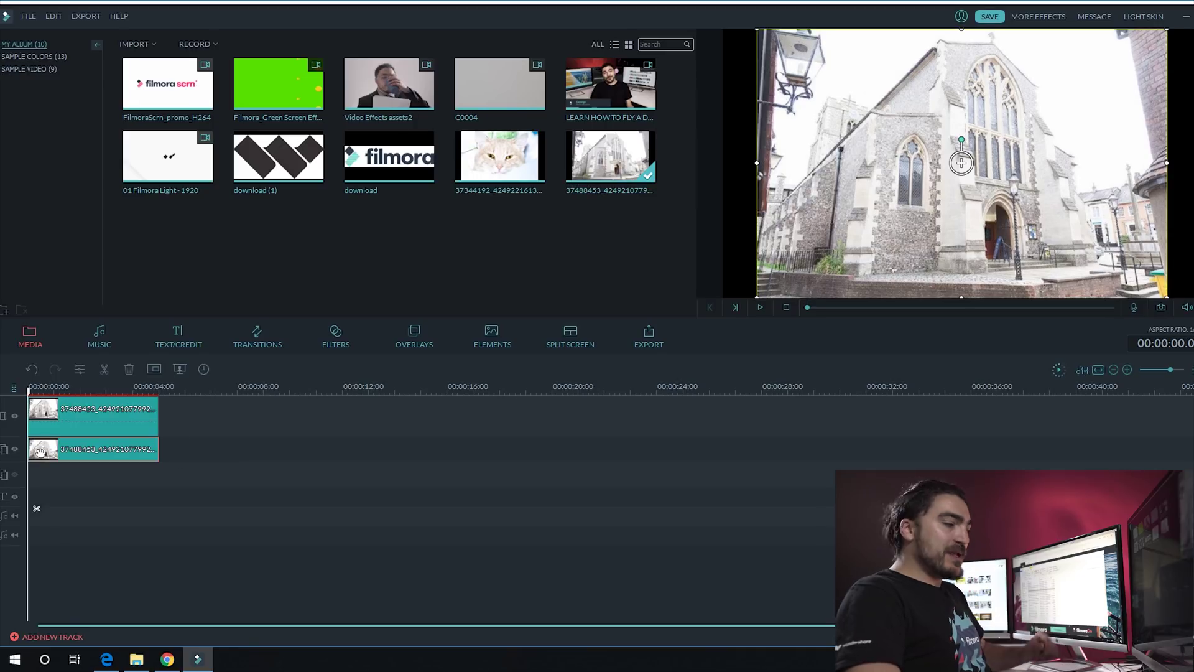
pyautogui.rightClick(129, 452)
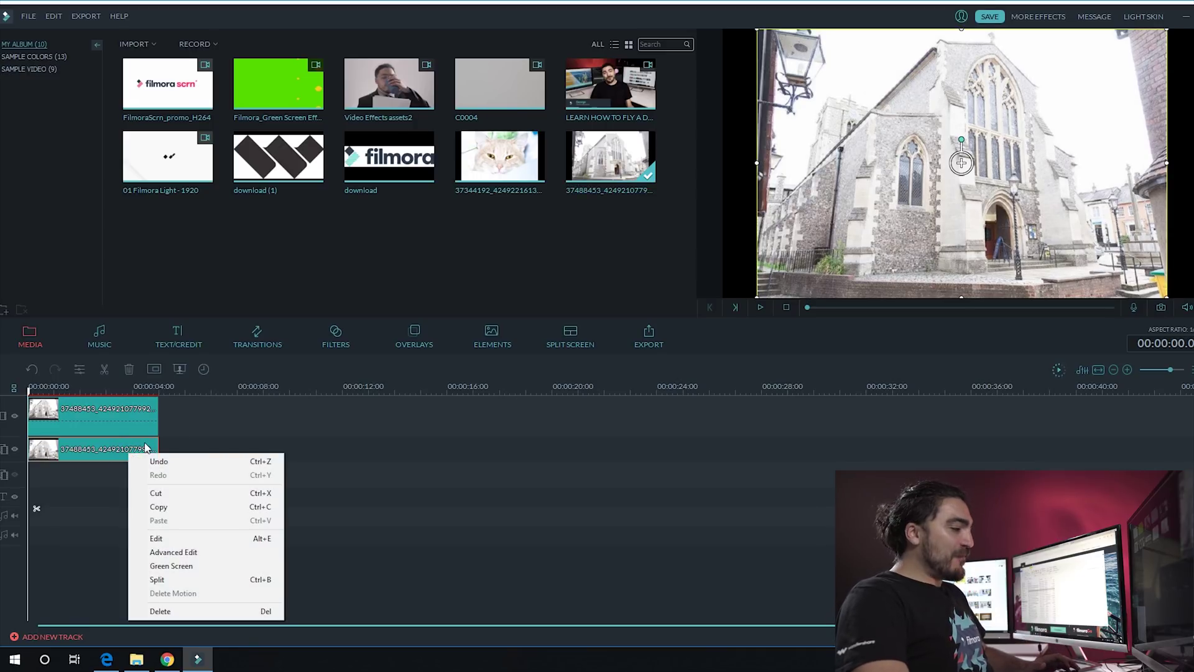
pyautogui.click(174, 552)
pyautogui.click(448, 172)
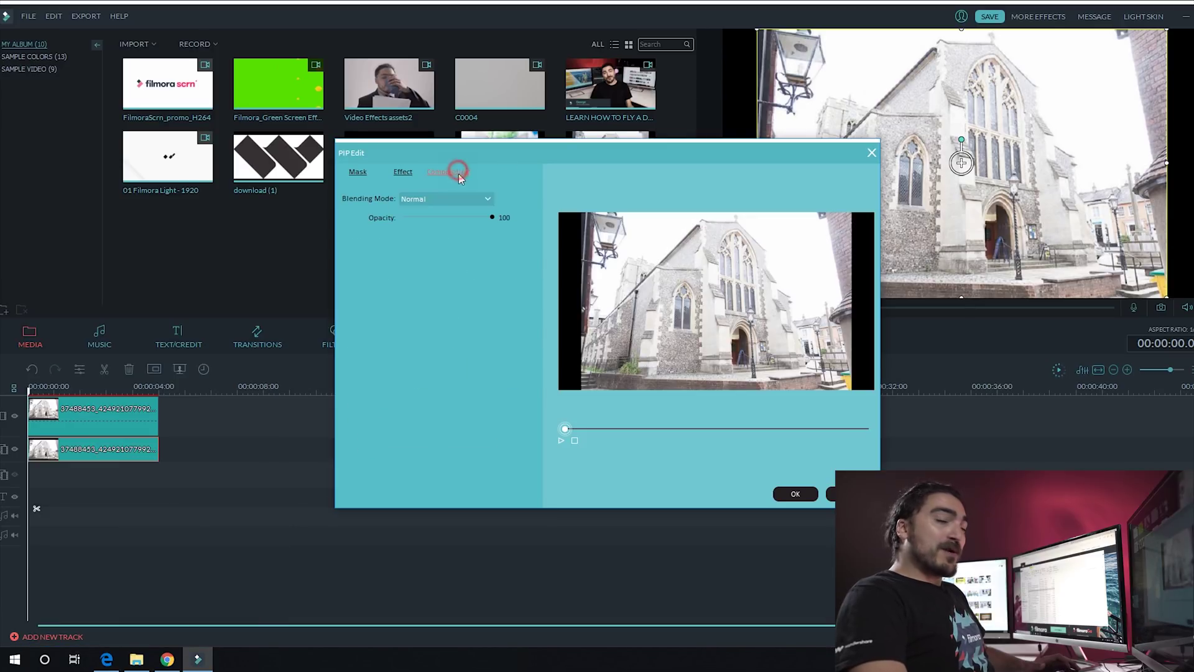
pyautogui.click(491, 198)
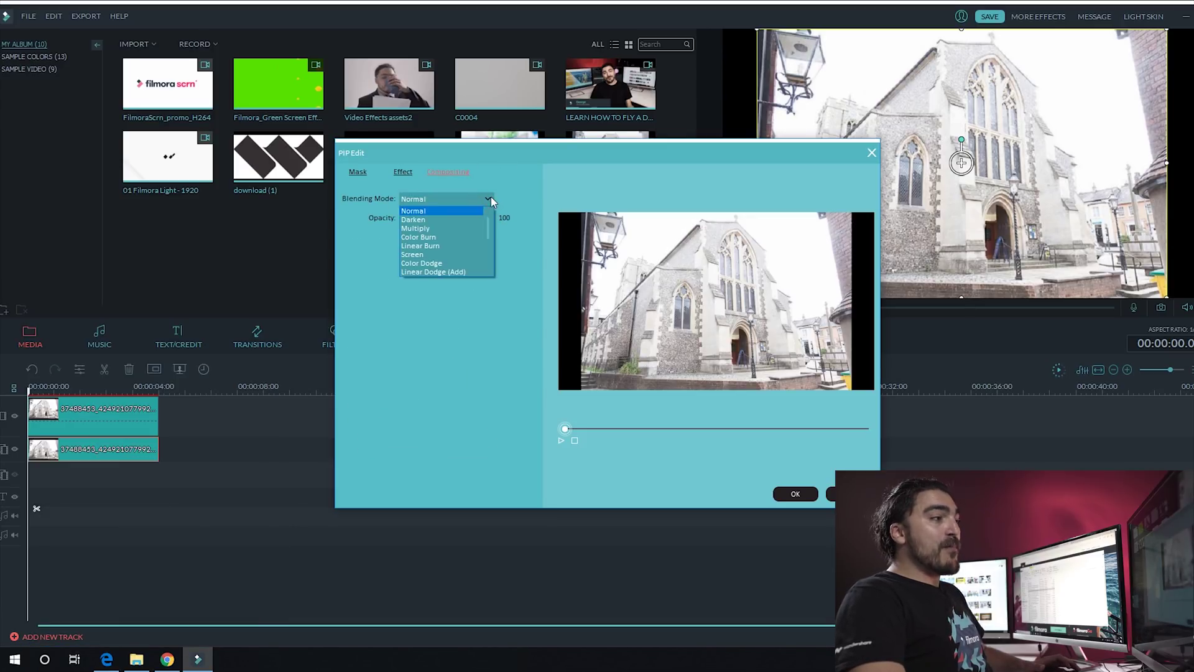
pyautogui.click(461, 230)
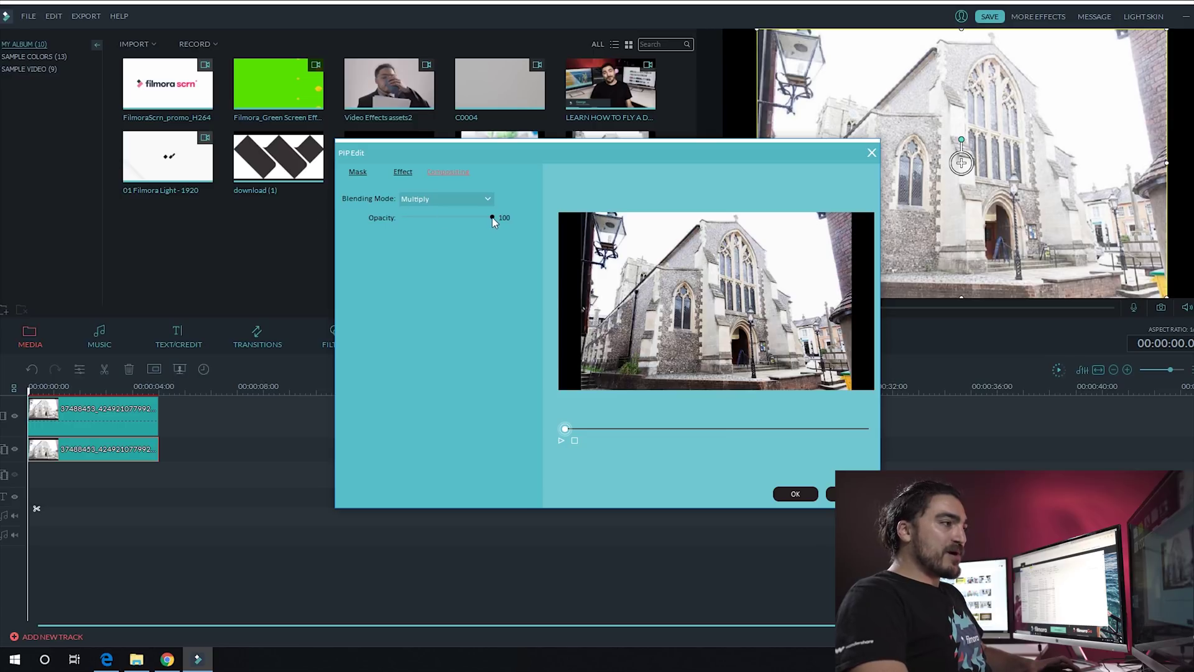
pyautogui.moveTo(492, 218)
pyautogui.mouseDown()
pyautogui.moveTo(474, 217)
pyautogui.moveTo(493, 217)
pyautogui.mouseUp()
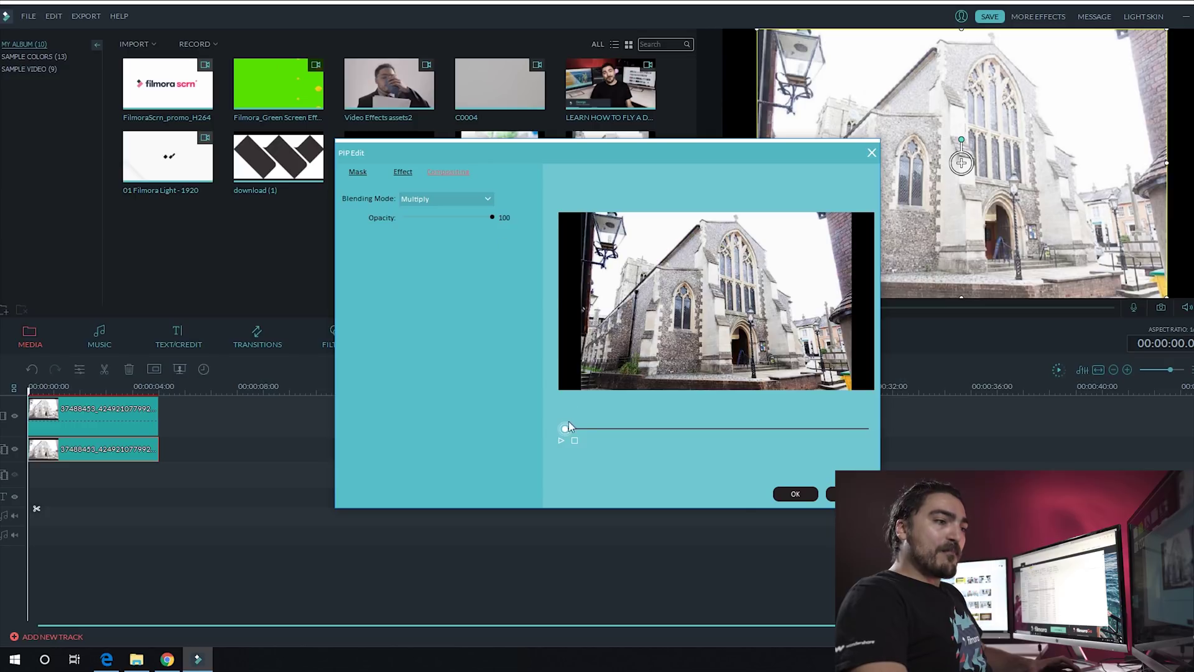
pyautogui.click(795, 494)
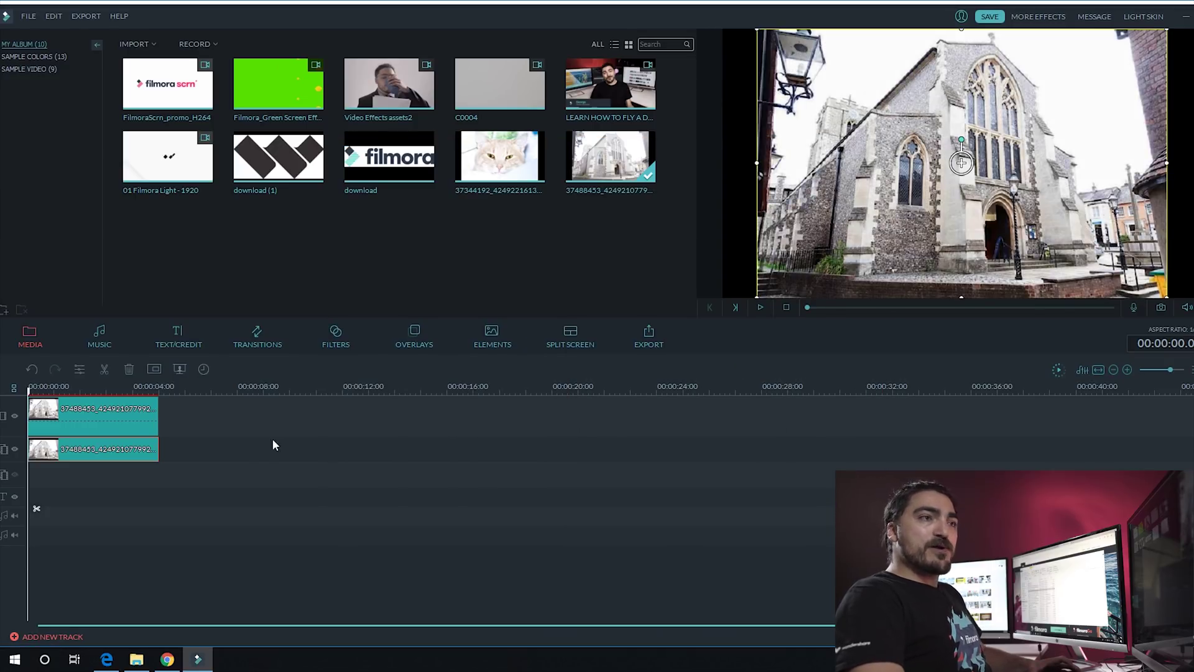
pyautogui.click(177, 540)
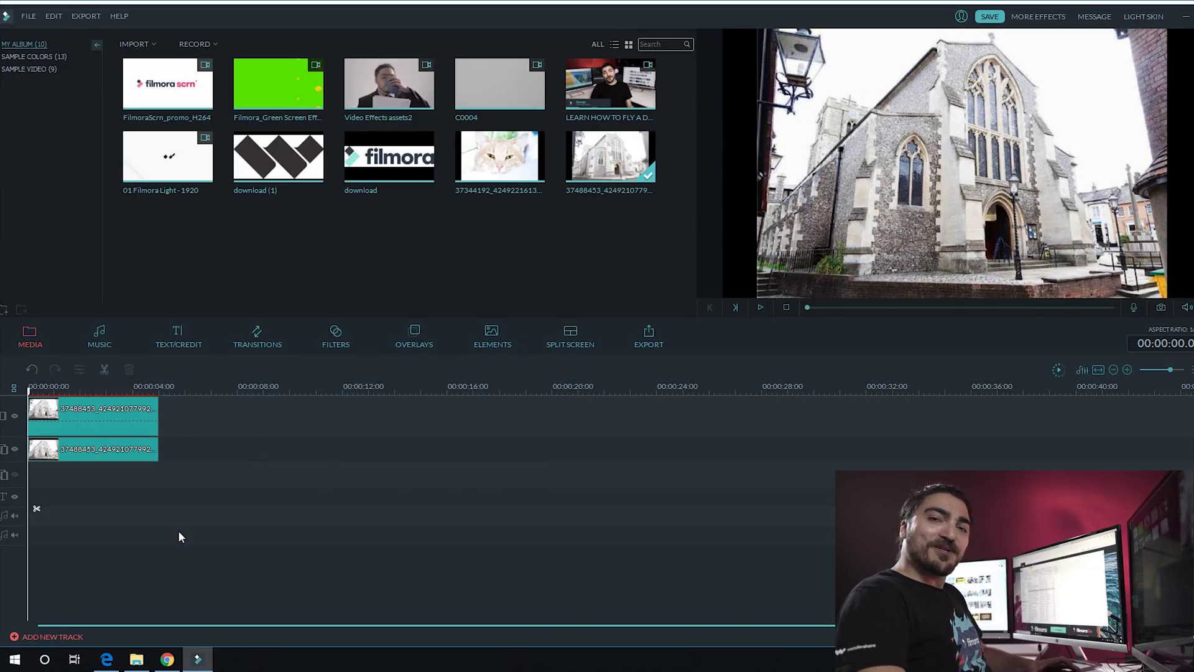